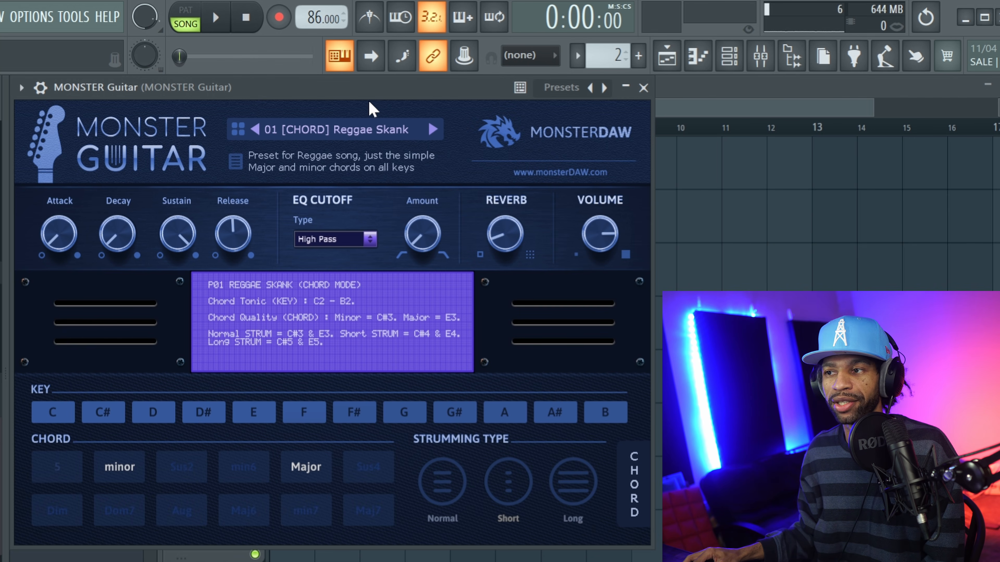
# - Load the 03 [CHORD] Popcorn Time preset in MONSTER Guitar and view the available EQ cutoff types
pyautogui.click(340, 126)
pyautogui.click(359, 152)
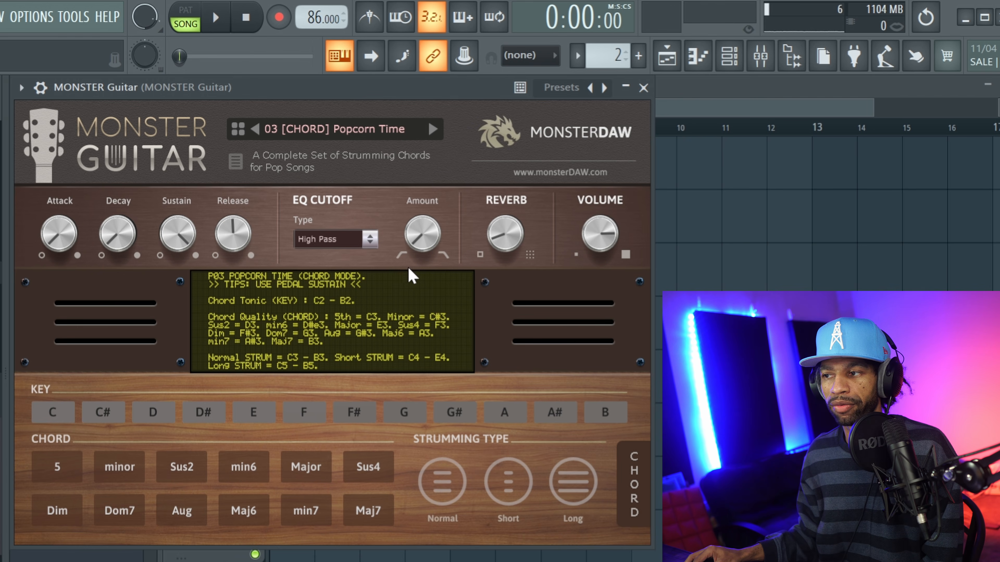
pyautogui.click(316, 239)
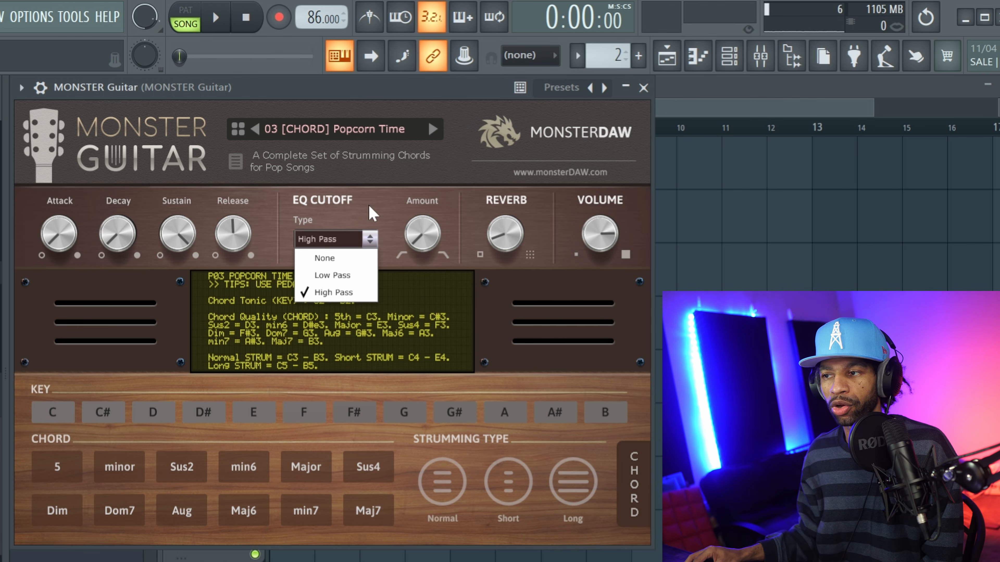
pyautogui.click(390, 193)
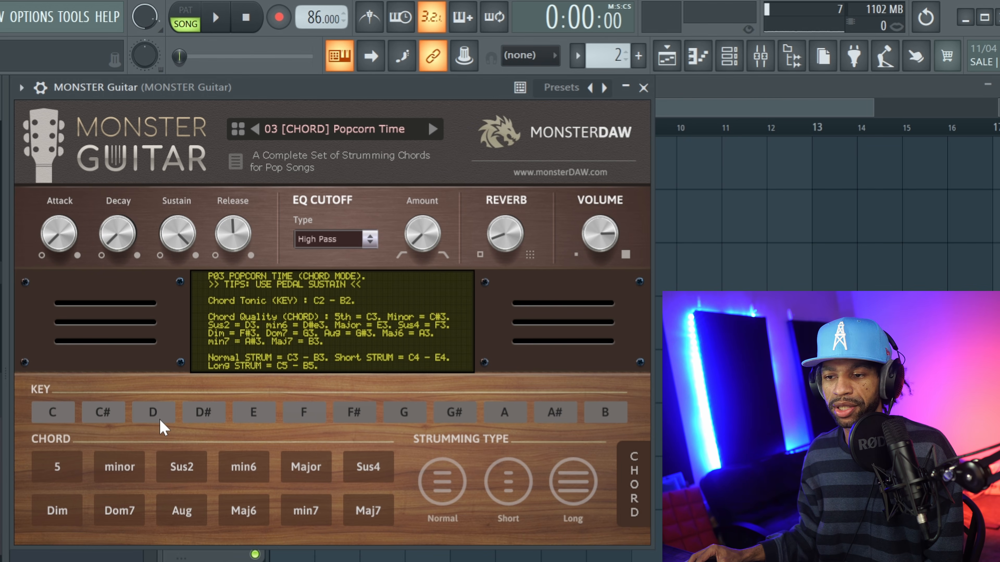
# - Examine the MONSTER Guitar notes in the piano roll and the channels in the channel rack
pyautogui.click(705, 63)
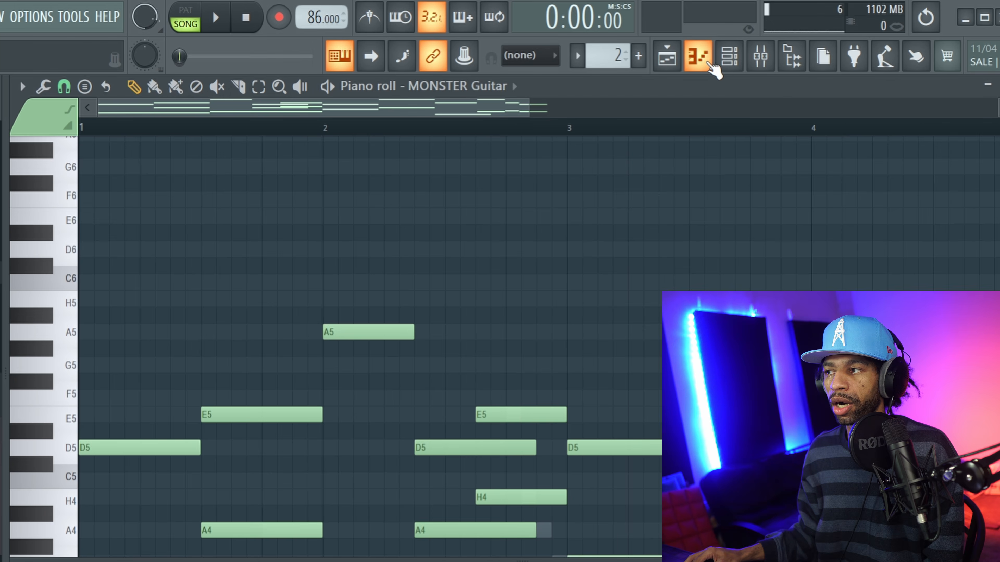
pyautogui.scroll(-5, 150, 218)
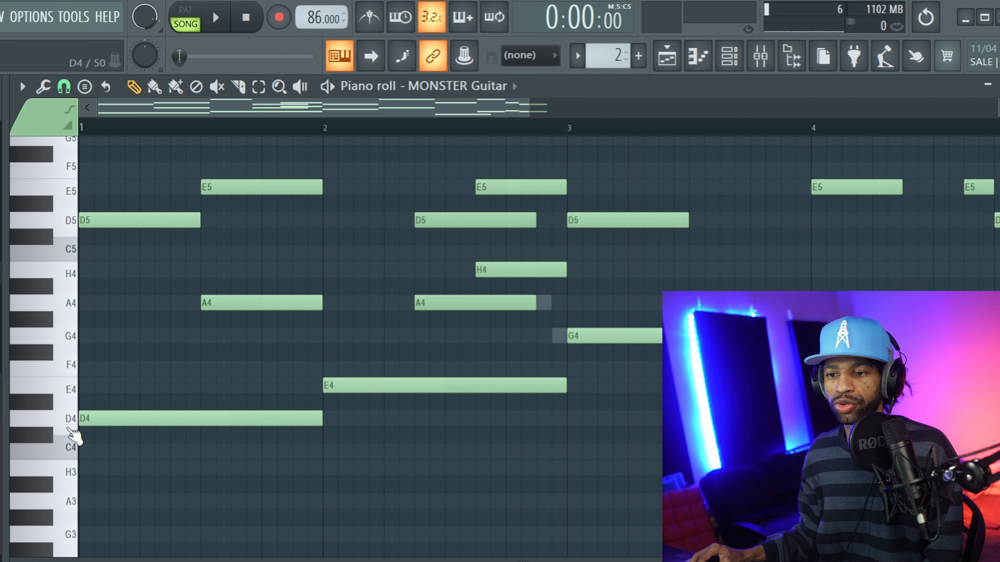
pyautogui.click(730, 61)
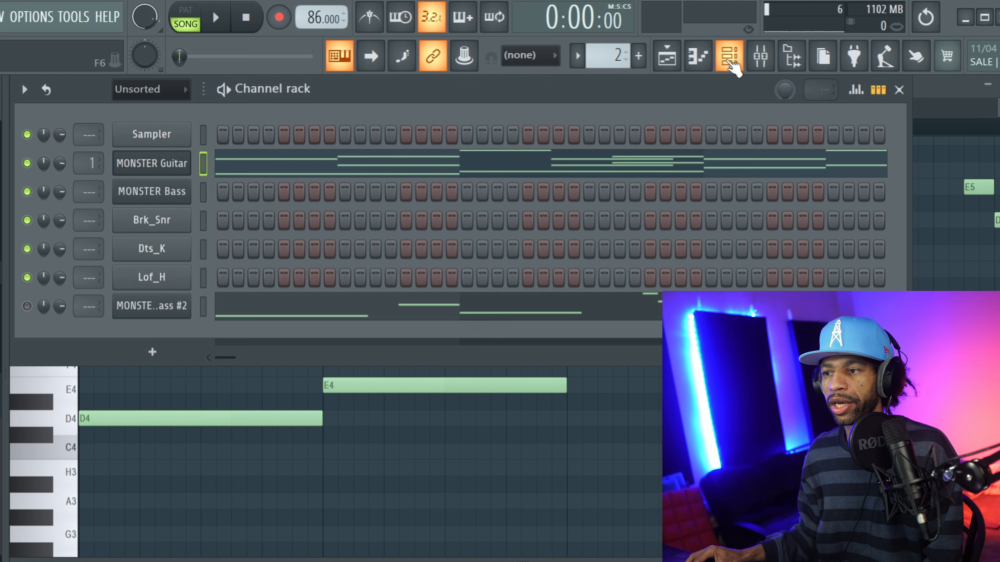
# - Play the arrangement from the playlist, mute Track 1 to hear the guitar pattern alone, and stop playback
pyautogui.click(667, 56)
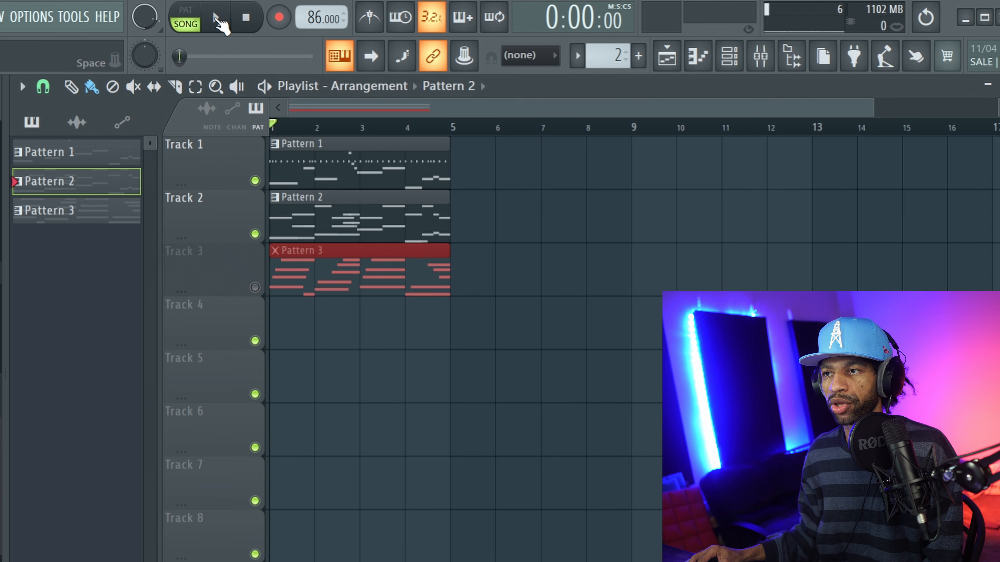
pyautogui.click(216, 19)
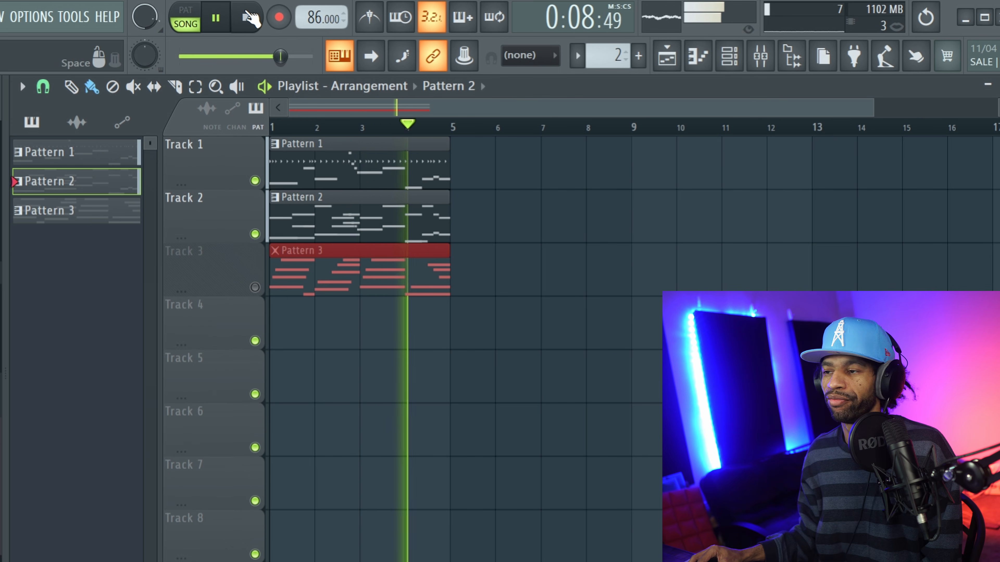
pyautogui.click(255, 181)
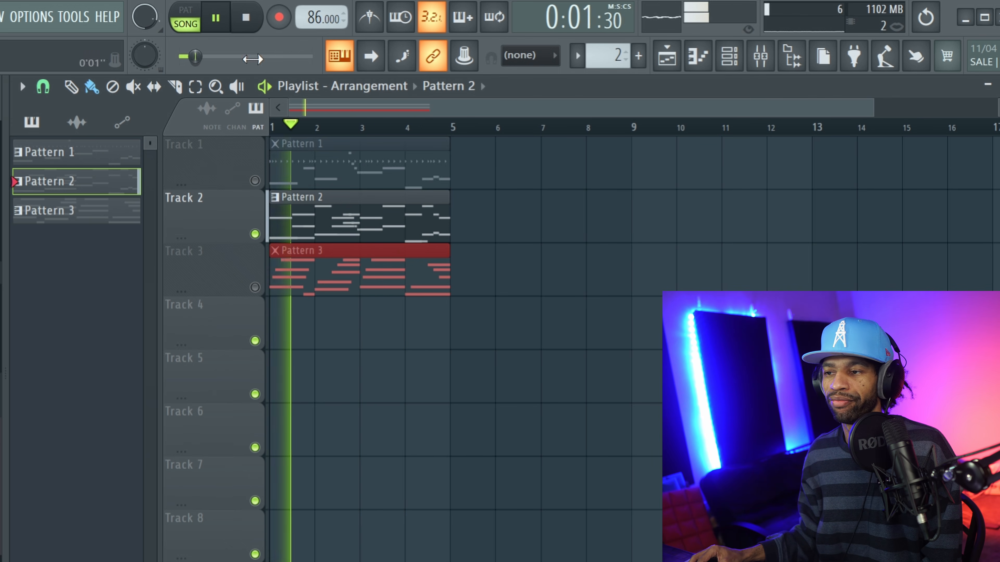
pyautogui.click(256, 25)
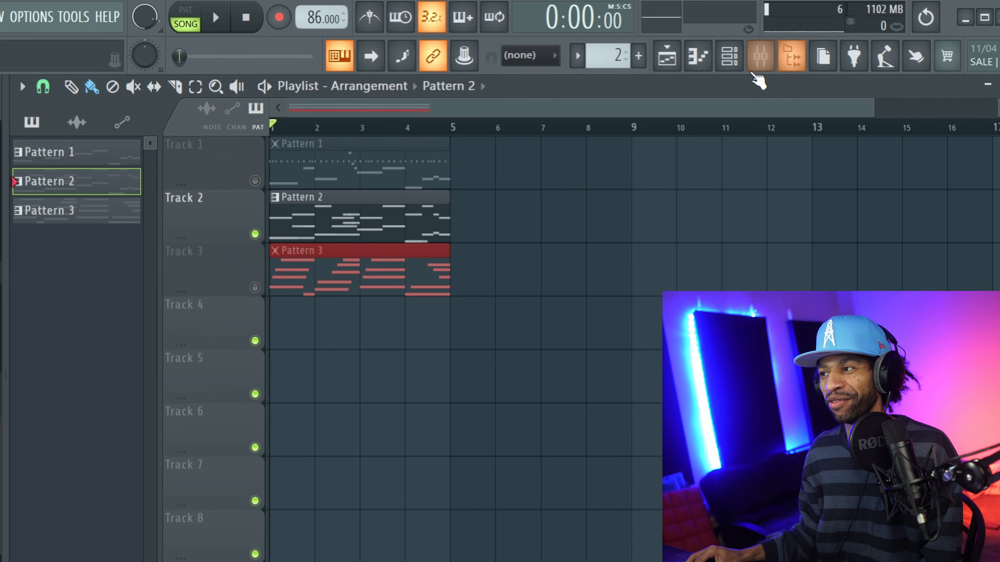
# - Open the MONSTER Guitar plugin from the channel rack and audition the C and D keys and the Normal, Short and Long strumming types
pyautogui.click(735, 63)
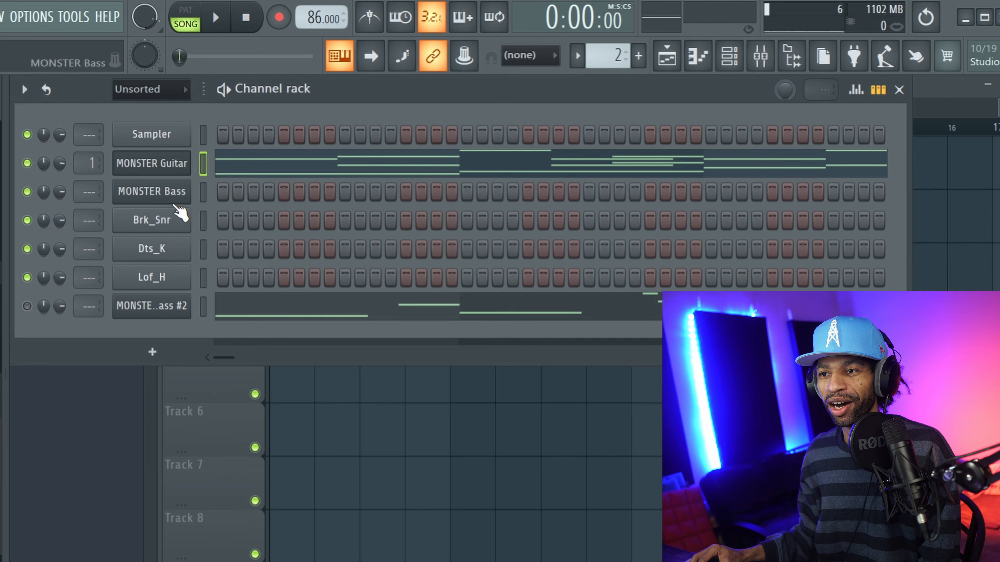
pyautogui.click(165, 168)
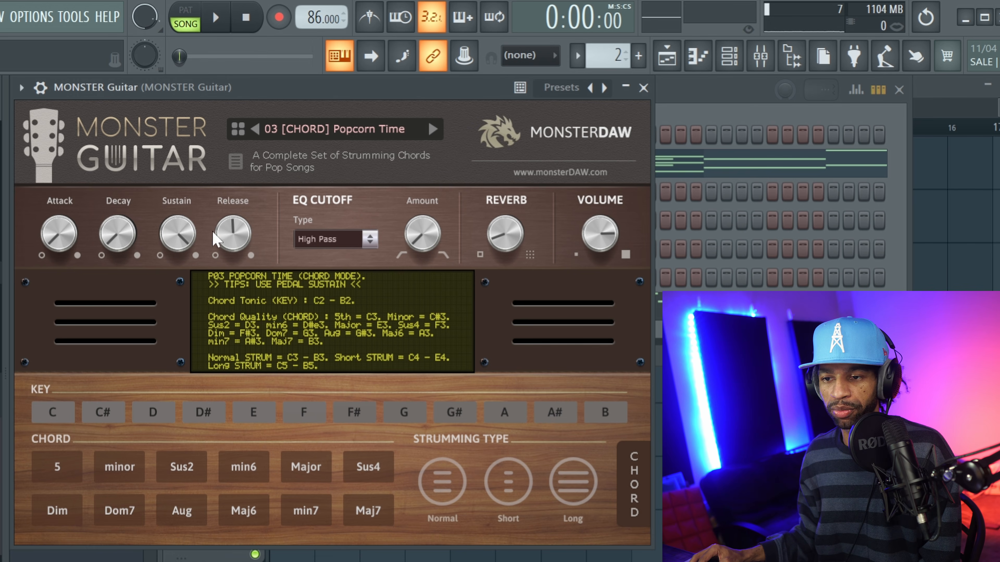
pyautogui.click(62, 412)
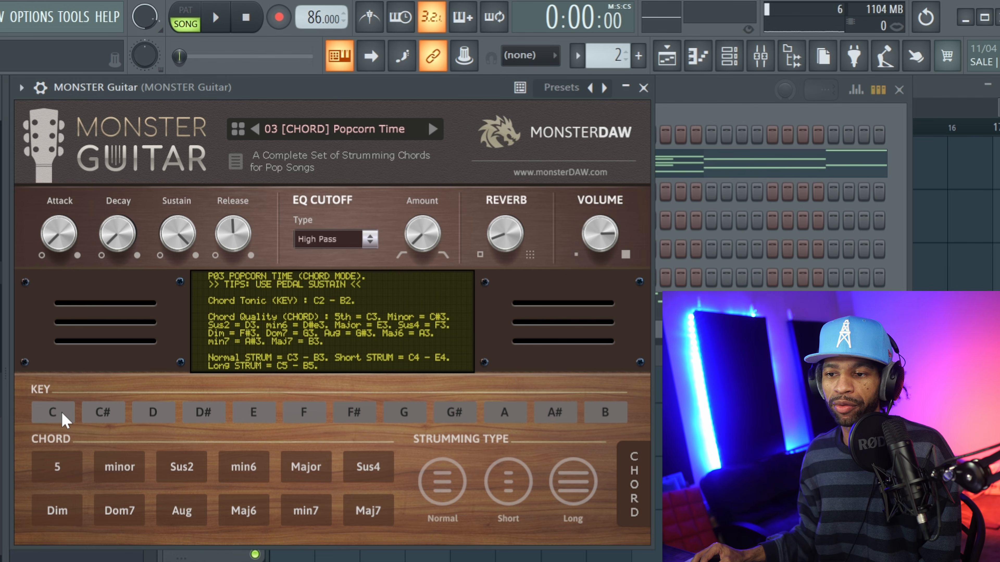
pyautogui.click(152, 410)
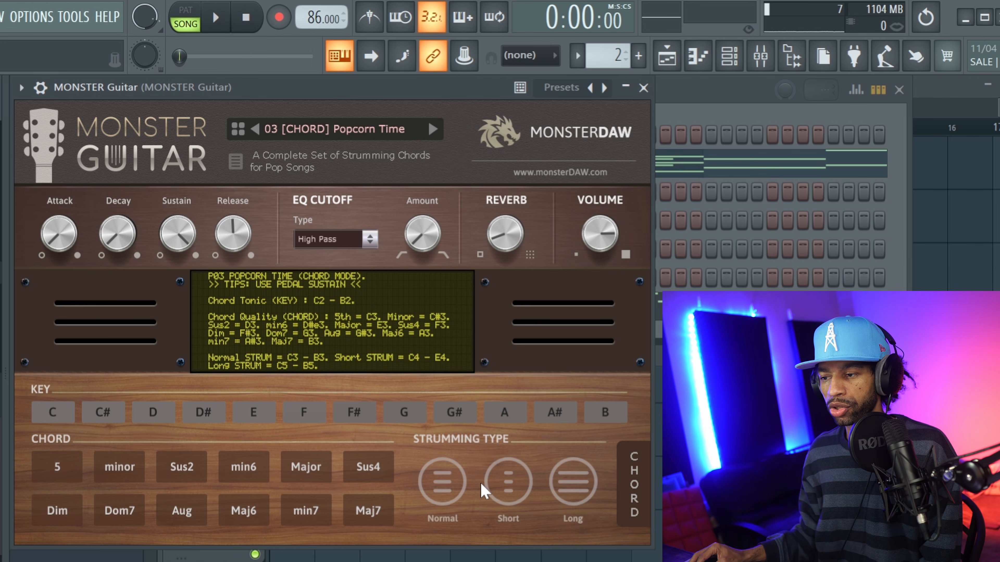
pyautogui.click(443, 485)
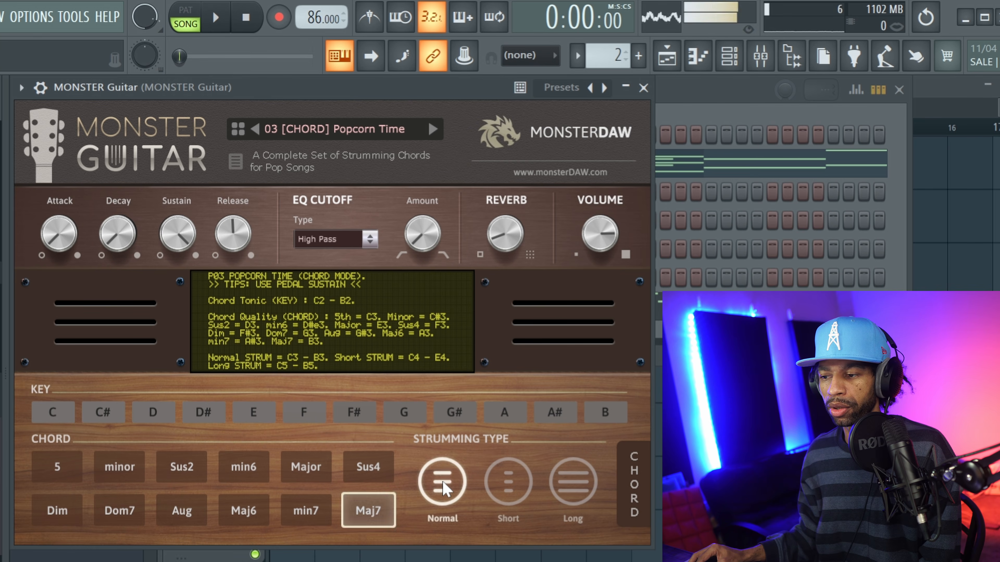
pyautogui.click(507, 490)
pyautogui.click(574, 486)
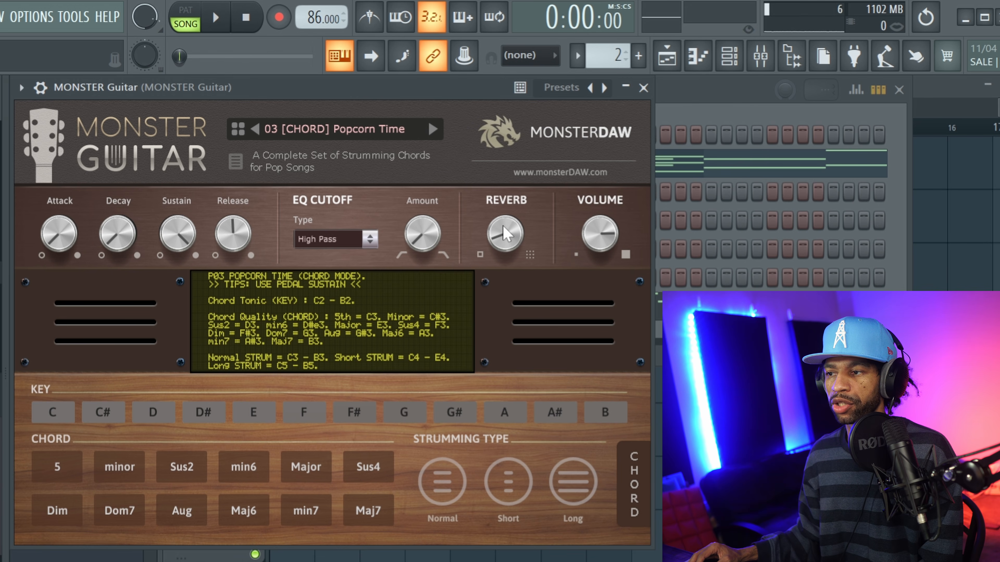
# - Start song playback and turn the guitar's reverb down to its minimum
pyautogui.click(222, 24)
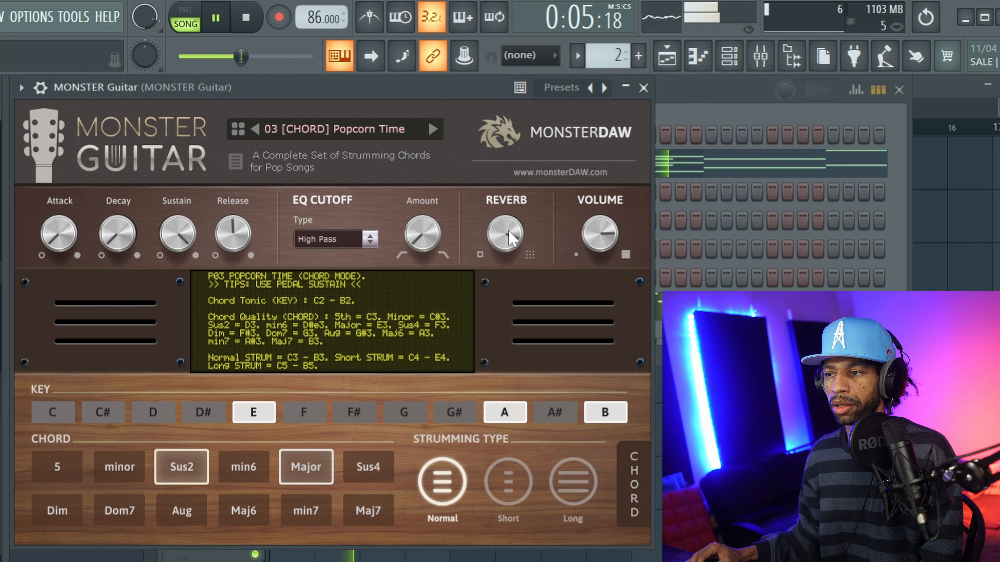
pyautogui.moveTo(510, 223); pyautogui.dragTo(521, 392)
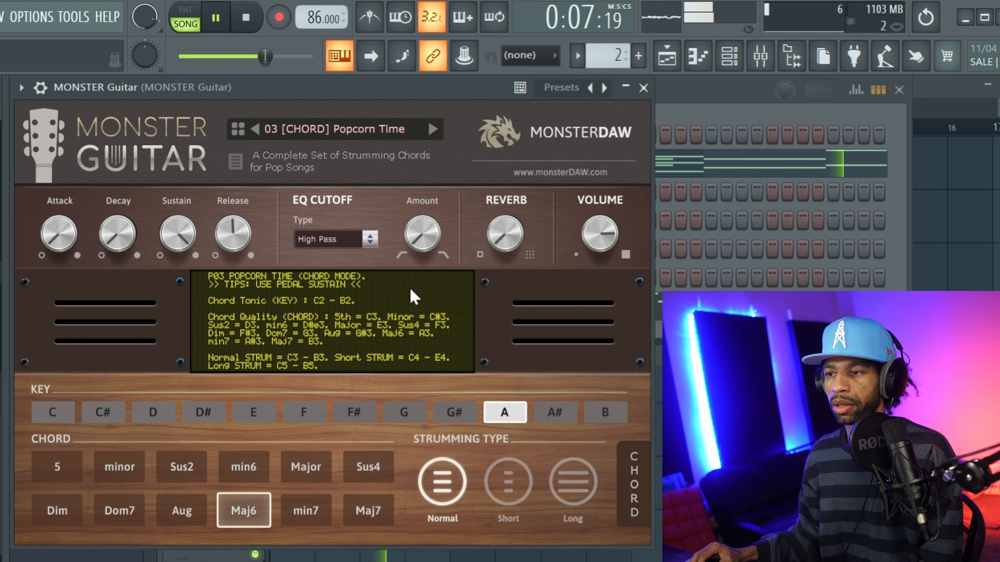
# - Set the guitar's EQ cutoff type to Low Pass and raise its amount to the maximum
pyautogui.click(333, 242)
pyautogui.click(332, 272)
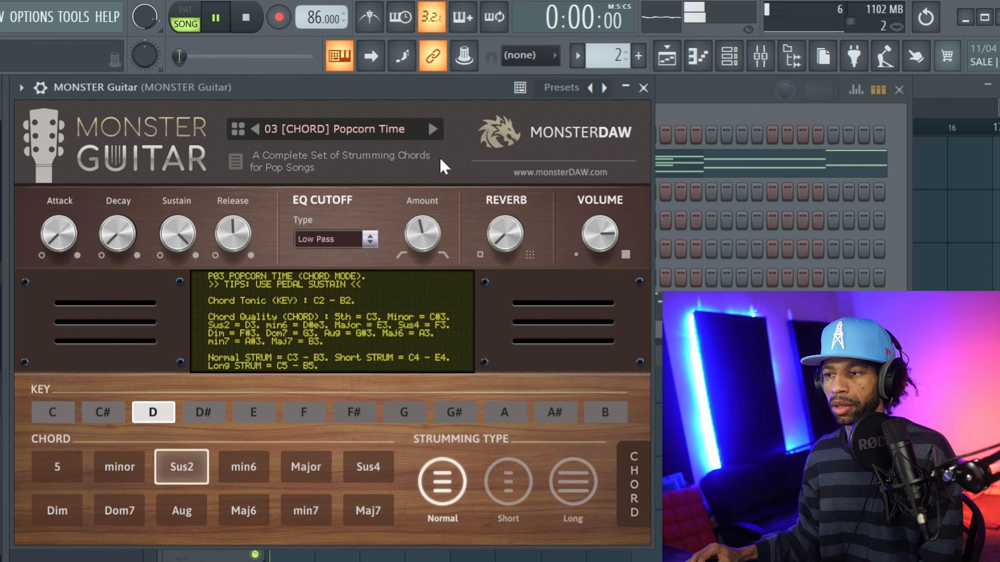
pyautogui.moveTo(424, 231); pyautogui.dragTo(448, 135)
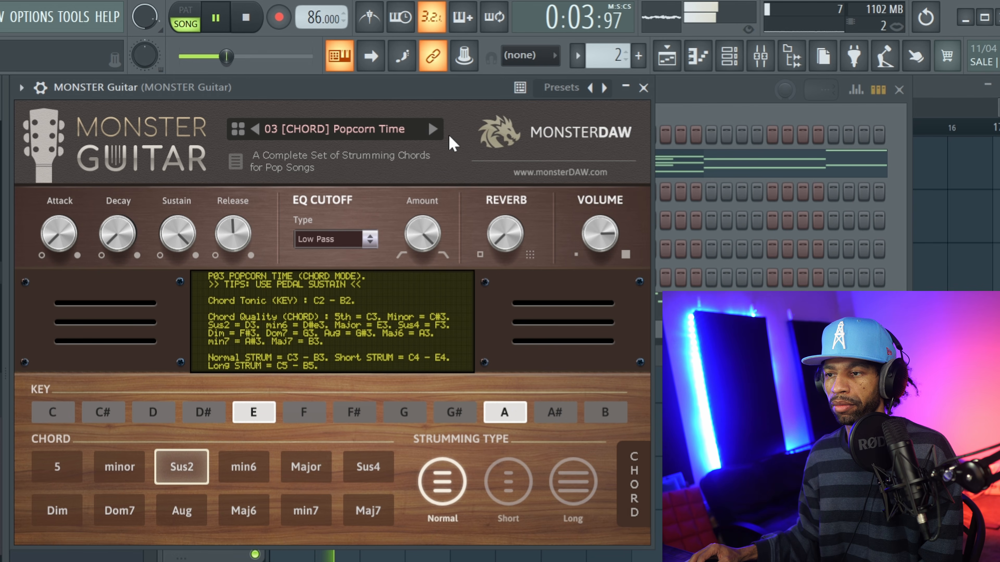
# - Set the EQ cutoff type to High Pass, lower its amount to the minimum, and stop playback
pyautogui.click(346, 239)
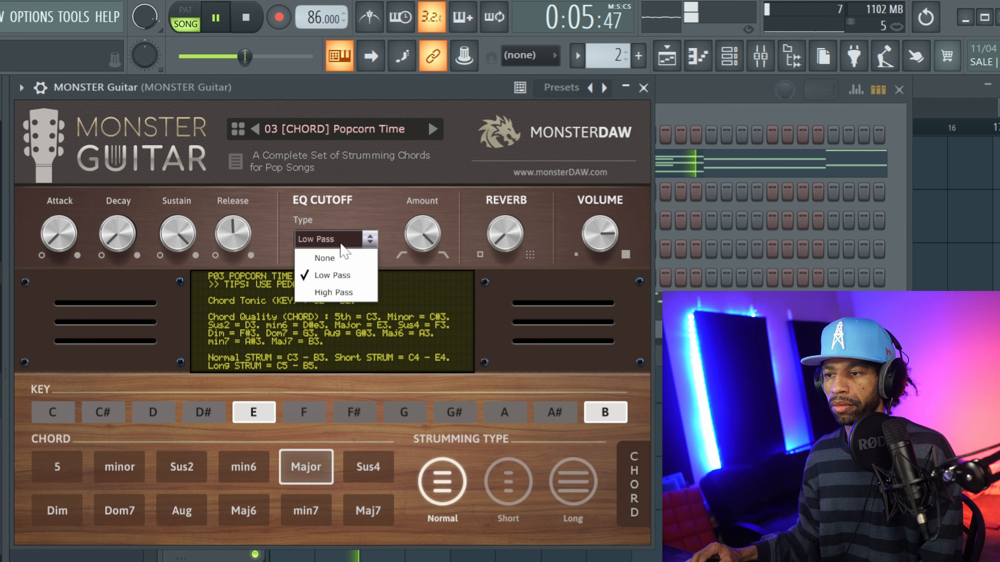
pyautogui.click(331, 295)
pyautogui.moveTo(413, 248); pyautogui.dragTo(390, 403)
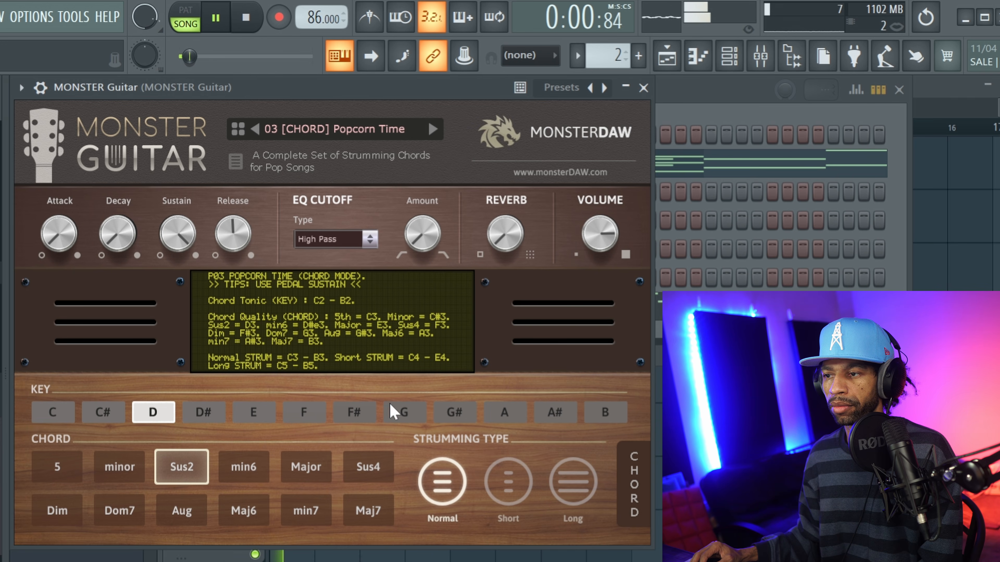
pyautogui.click(246, 19)
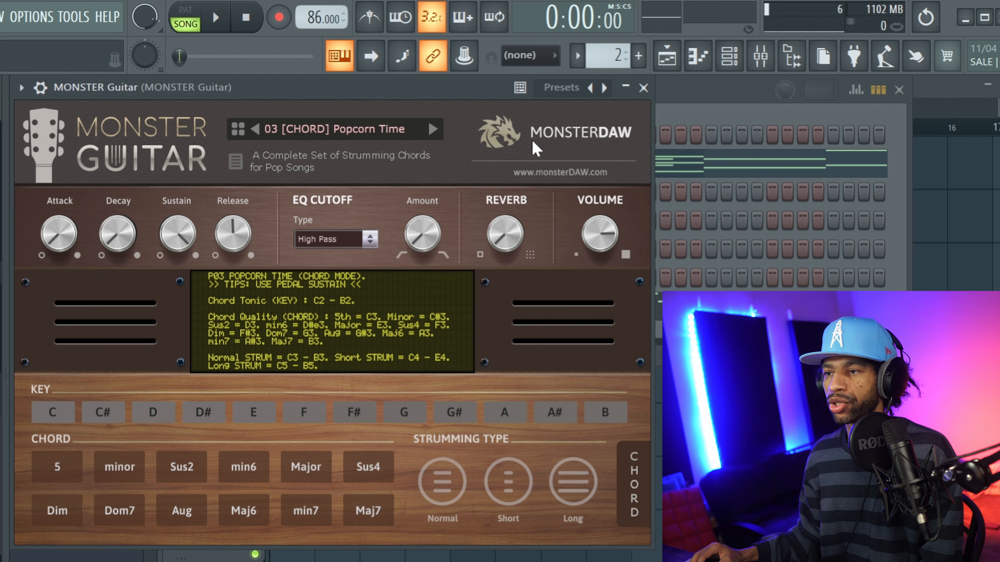
# - Open the MONSTER Guitar pattern in the piano roll, select the notes in bar 1, and clear that selection
pyautogui.click(685, 94)
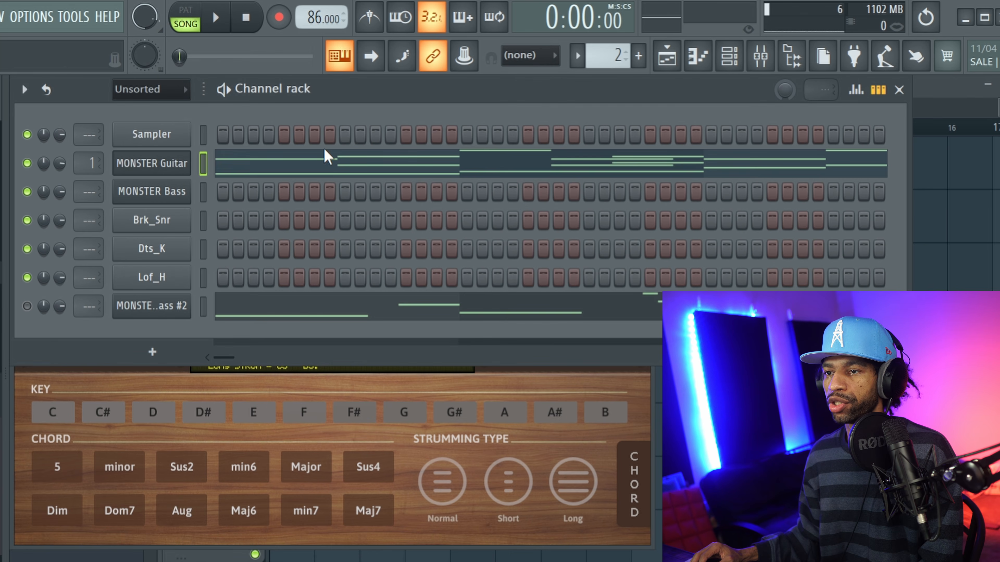
pyautogui.click(289, 174)
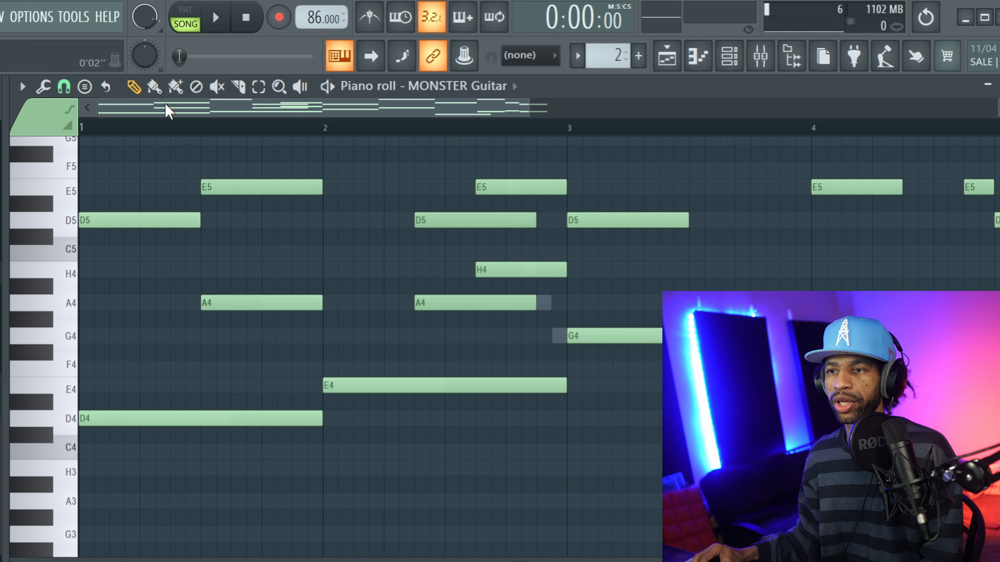
pyautogui.click(259, 86)
pyautogui.moveTo(90, 129); pyautogui.dragTo(308, 168)
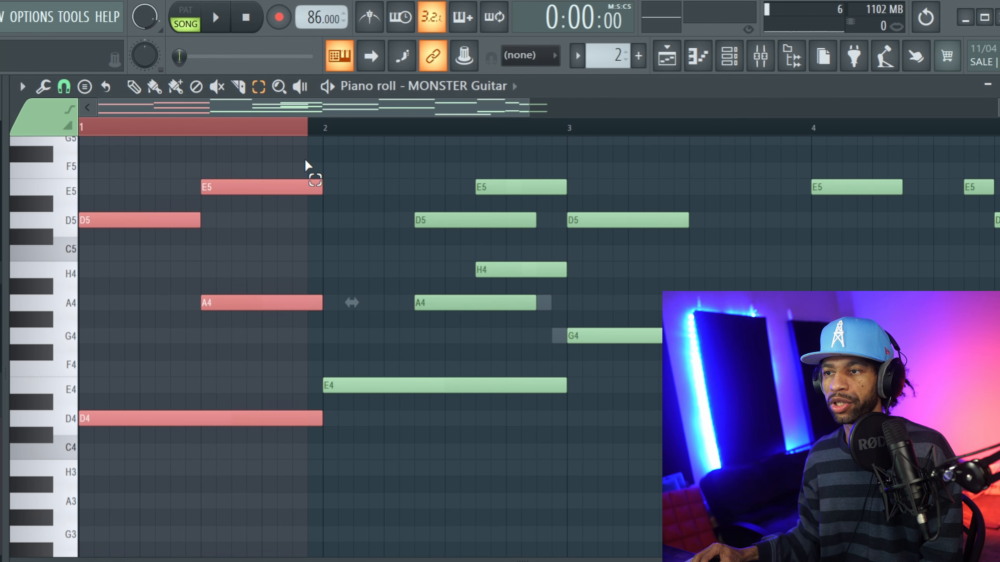
pyautogui.click(142, 127)
pyautogui.moveTo(82, 125)
pyautogui.mouseDown()
pyautogui.moveTo(314, 137)
pyautogui.moveTo(80, 114)
pyautogui.mouseUp()
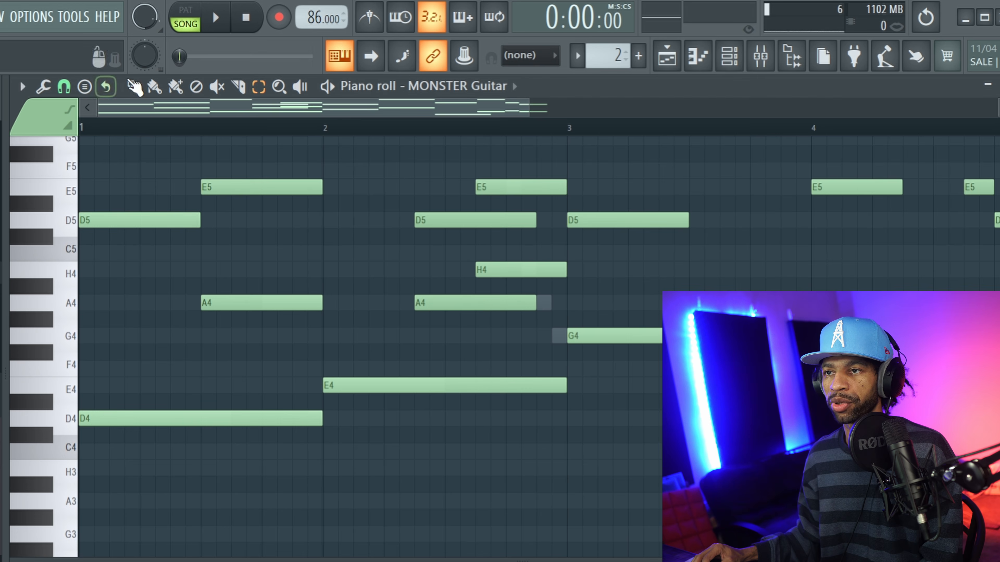
# - Play the pattern, move the first D5 note in bar 1 up to D#5, and audition the change
pyautogui.click(221, 24)
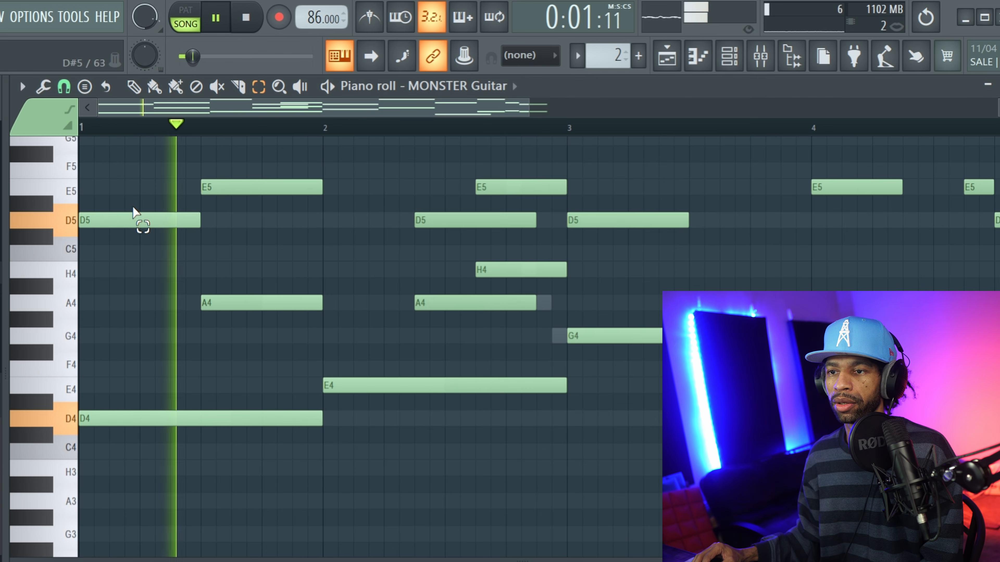
pyautogui.click(134, 87)
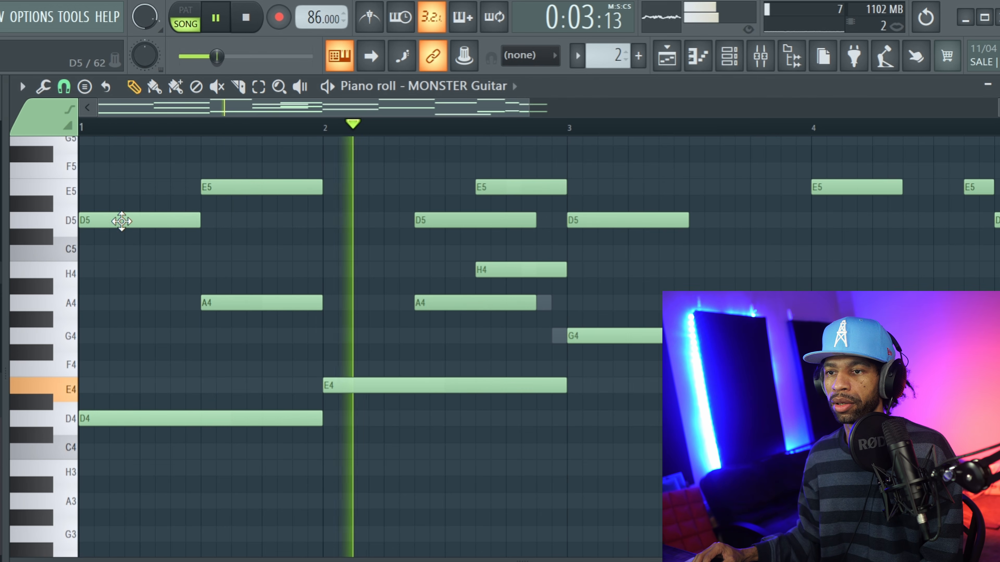
pyautogui.moveTo(119, 220); pyautogui.dragTo(125, 202)
pyautogui.click(223, 20)
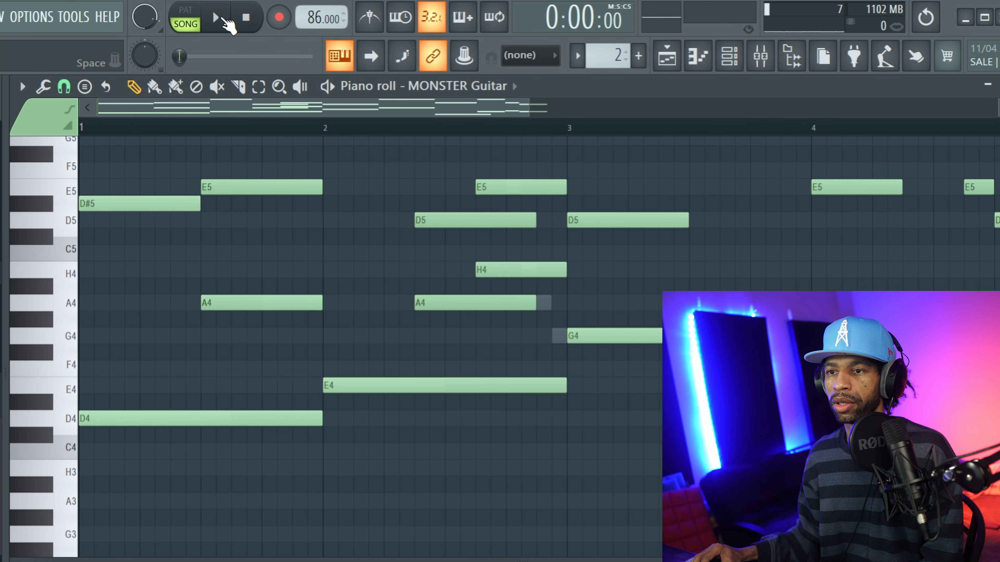
pyautogui.click(219, 22)
pyautogui.click(219, 22)
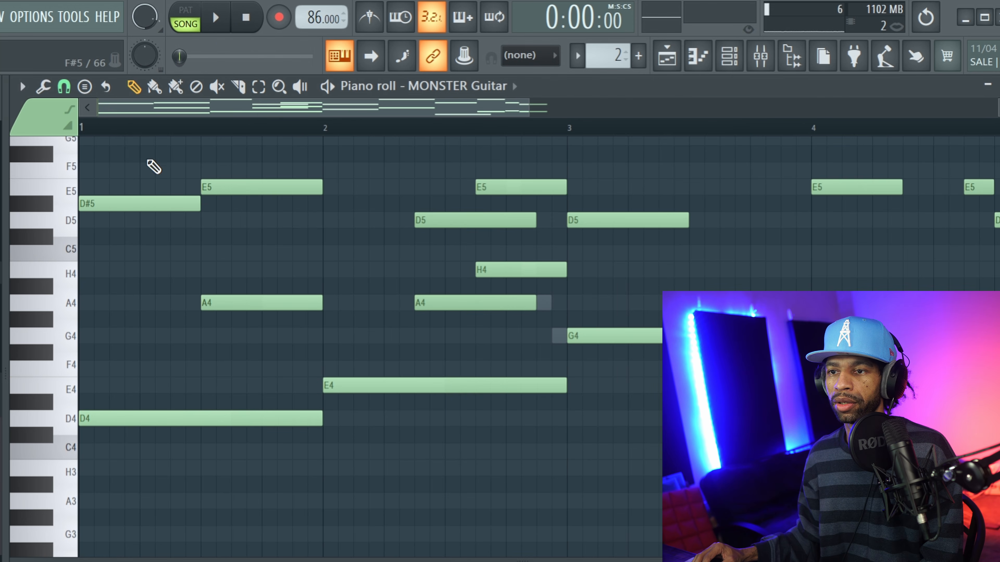
# - Raise the first upper note in bar 1 to E5 and play the pattern briefly to hear it
pyautogui.moveTo(132, 206); pyautogui.dragTo(132, 188)
pyautogui.click(216, 17)
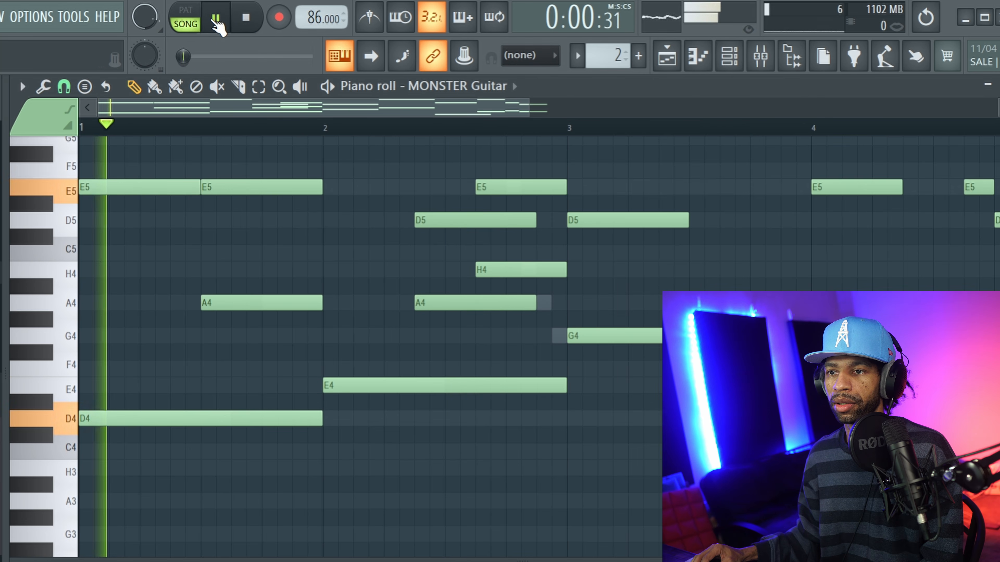
pyautogui.click(247, 18)
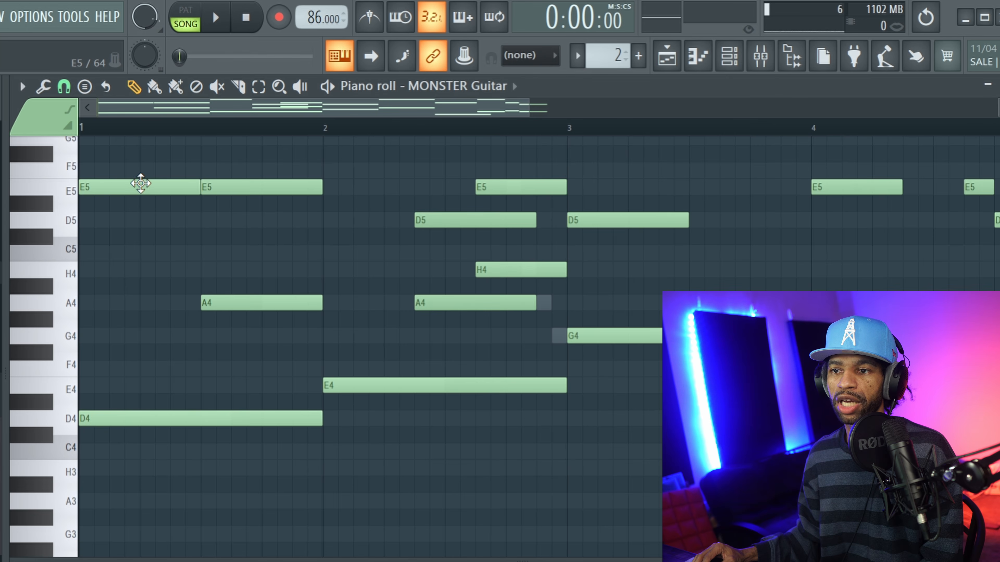
# - Move the first upper note in bar 1 up to D#7
pyautogui.moveTo(142, 183)
pyautogui.mouseDown()
pyautogui.moveTo(147, 143)
pyautogui.moveTo(125, 130)
pyautogui.moveTo(105, 174)
pyautogui.moveTo(107, 130)
pyautogui.moveTo(101, 186)
pyautogui.mouseUp()
pyautogui.click(111, 148)
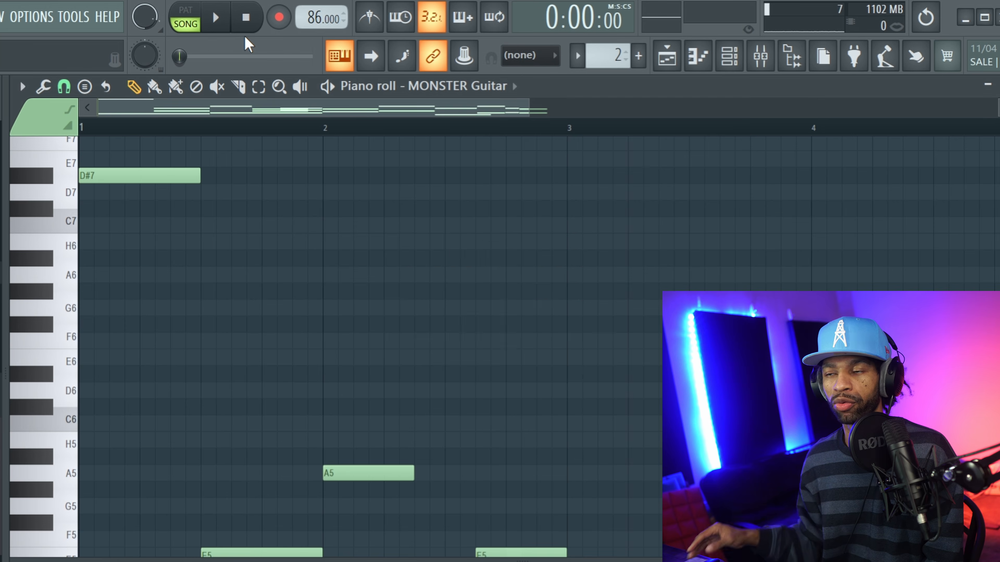
pyautogui.scroll(-6, 244, 256)
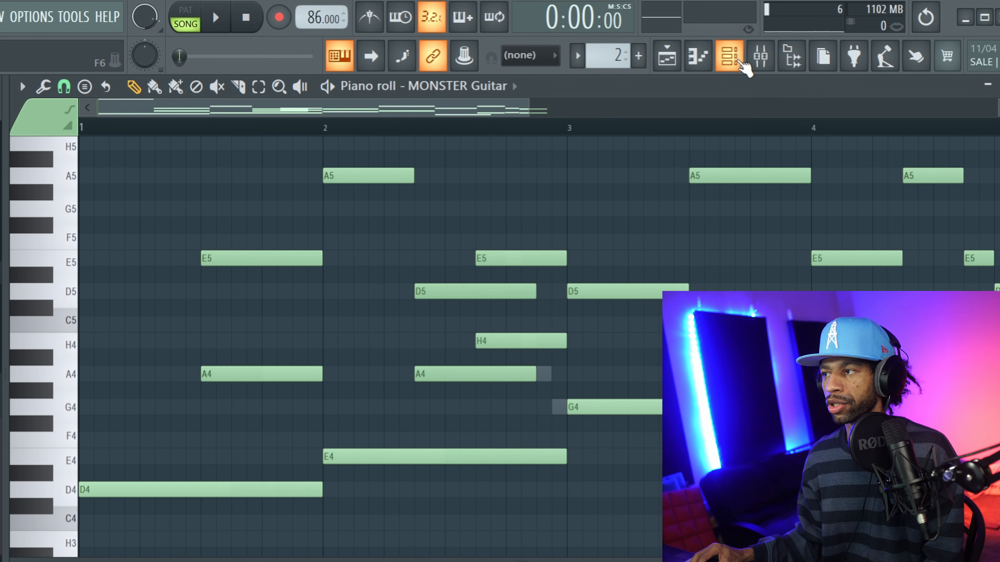
# - Open the MONSTER Guitar plugin from the channel rack and load the 01 [CHORD] Reggae Skank preset
pyautogui.click(729, 55)
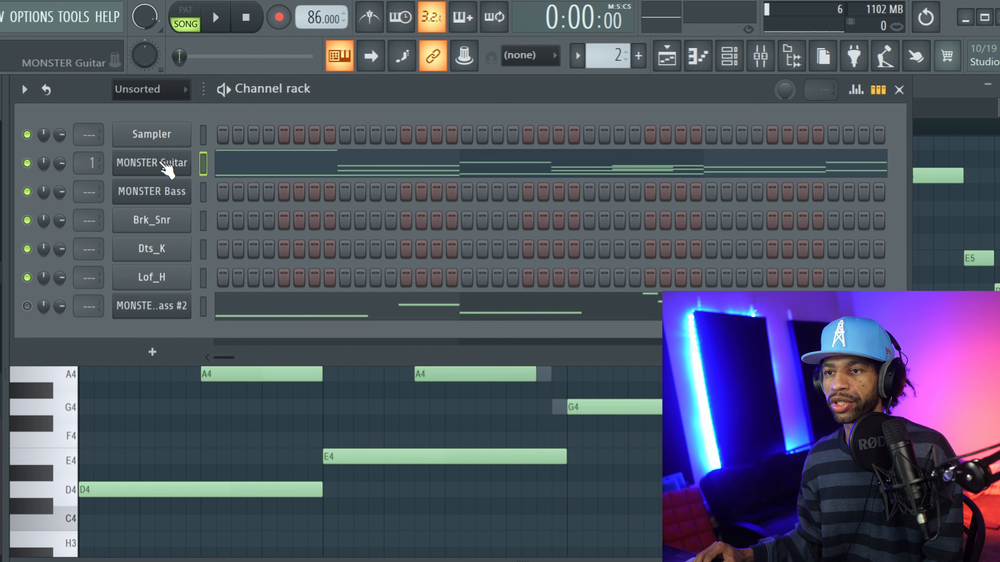
pyautogui.click(166, 164)
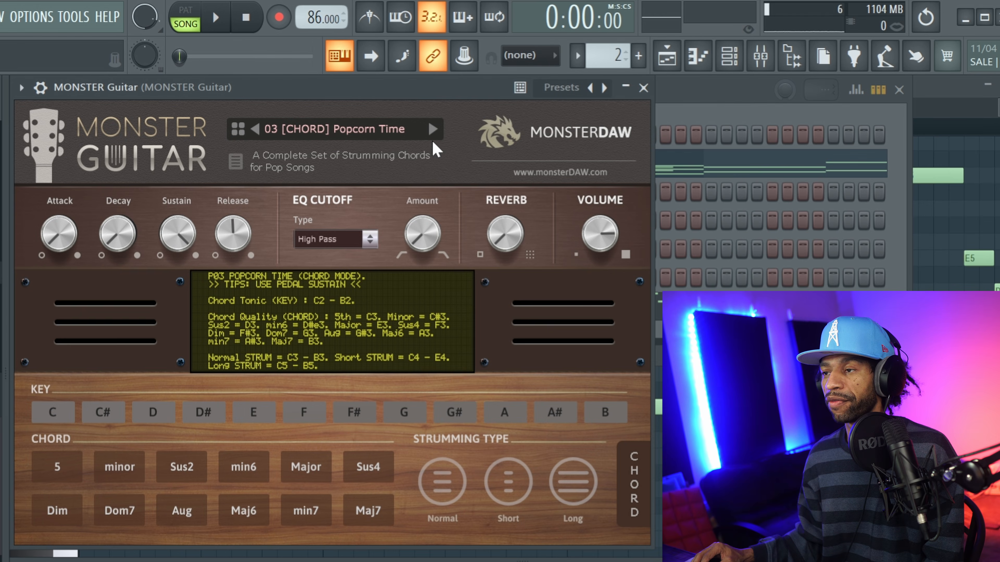
pyautogui.click(327, 133)
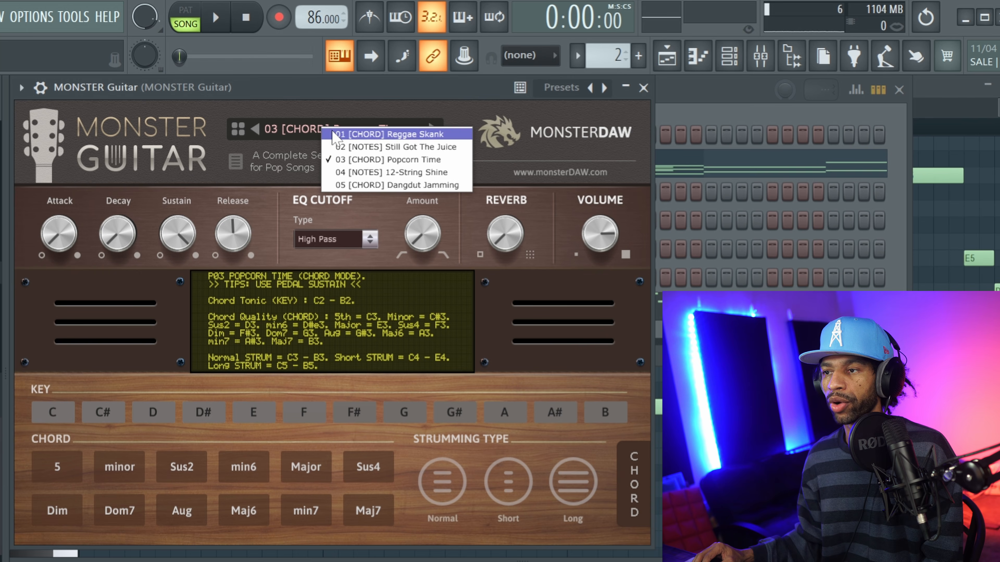
pyautogui.click(339, 135)
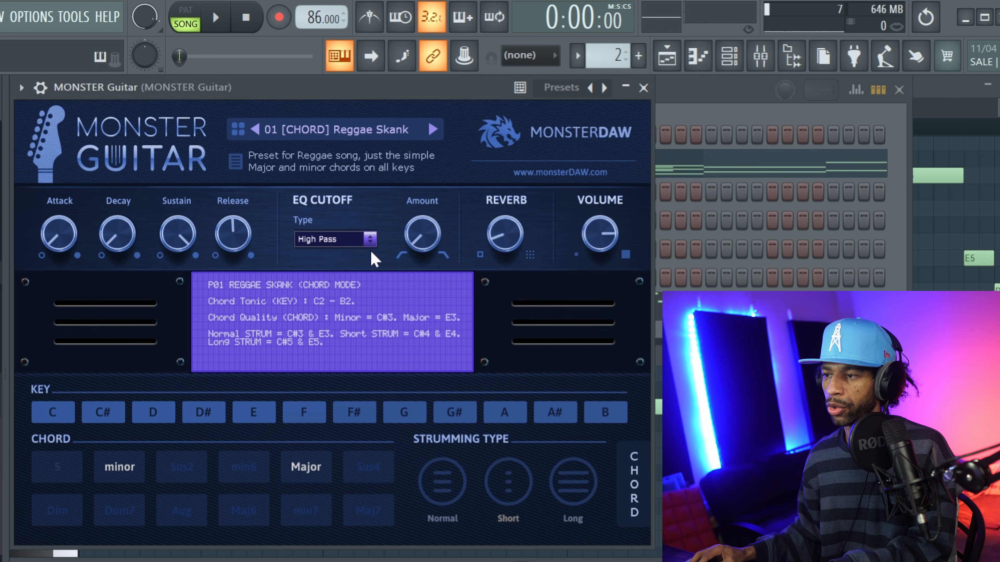
# - Raise the plugin's reverb to maximum, and bring it back to about halfway
pyautogui.moveTo(501, 233); pyautogui.dragTo(563, 84)
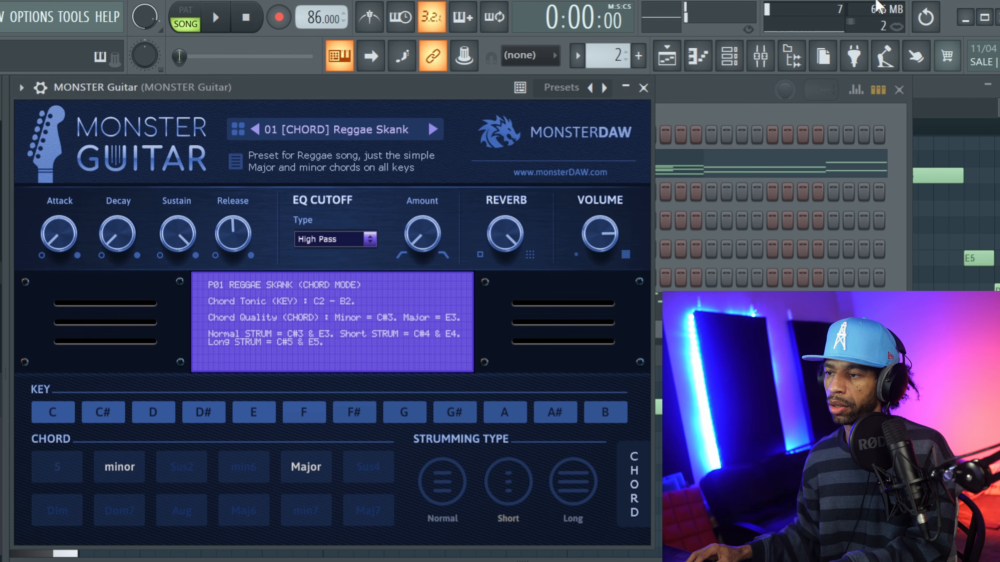
pyautogui.moveTo(508, 238); pyautogui.dragTo(490, 292)
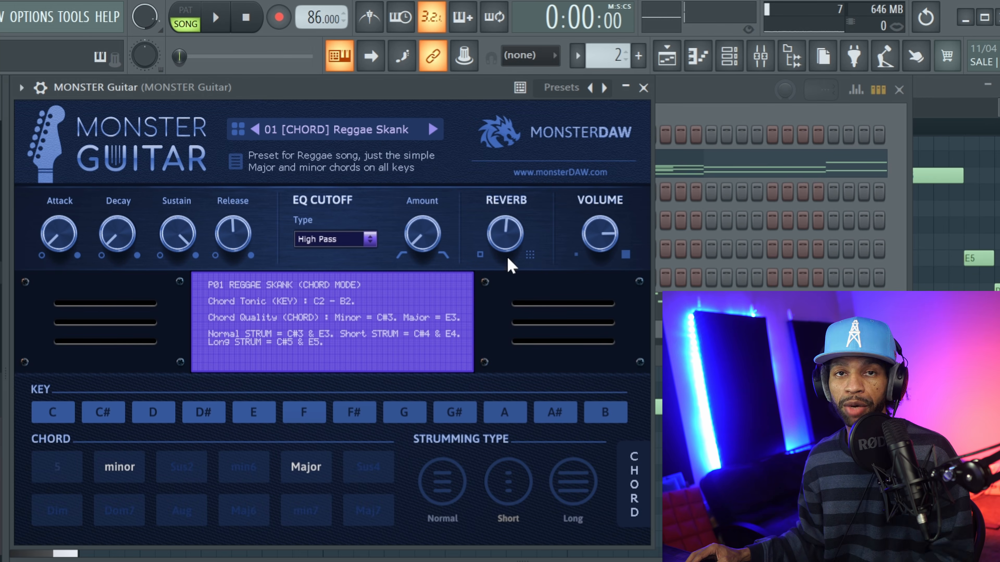
# - Load the 02 [NOTES] Still Got The Juice preset and audition it with pattern 3
pyautogui.click(432, 129)
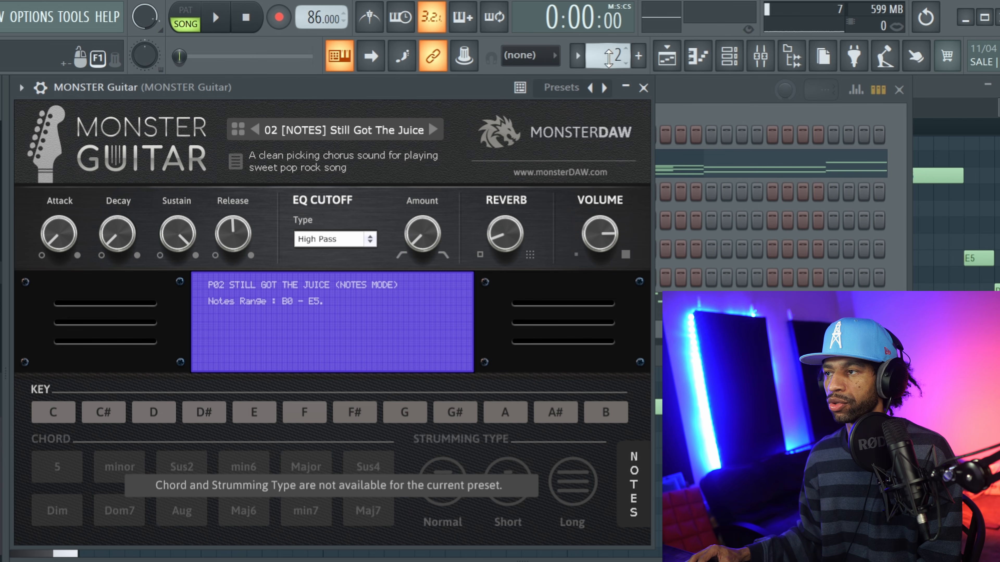
pyautogui.scroll(1, 606, 59)
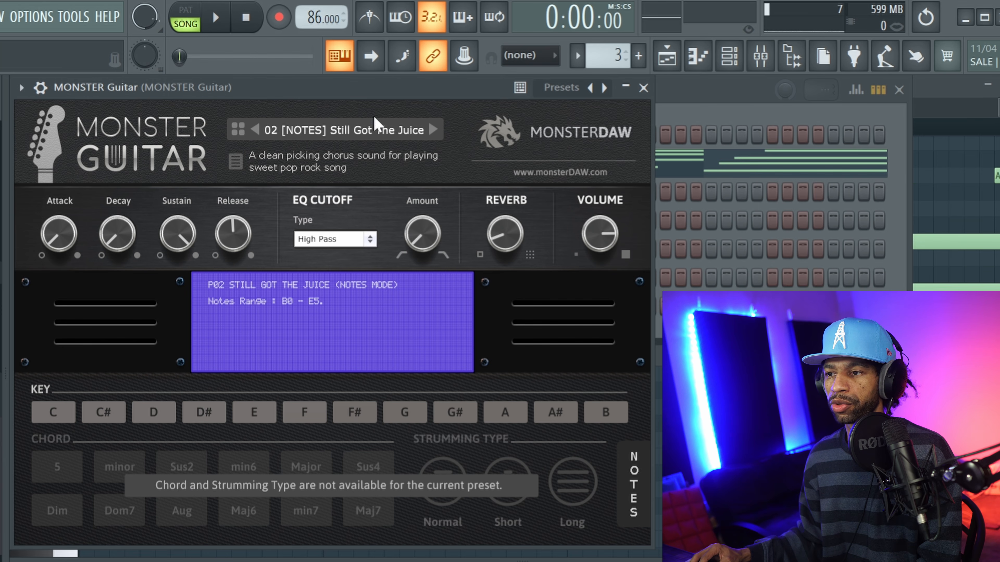
pyautogui.click(219, 25)
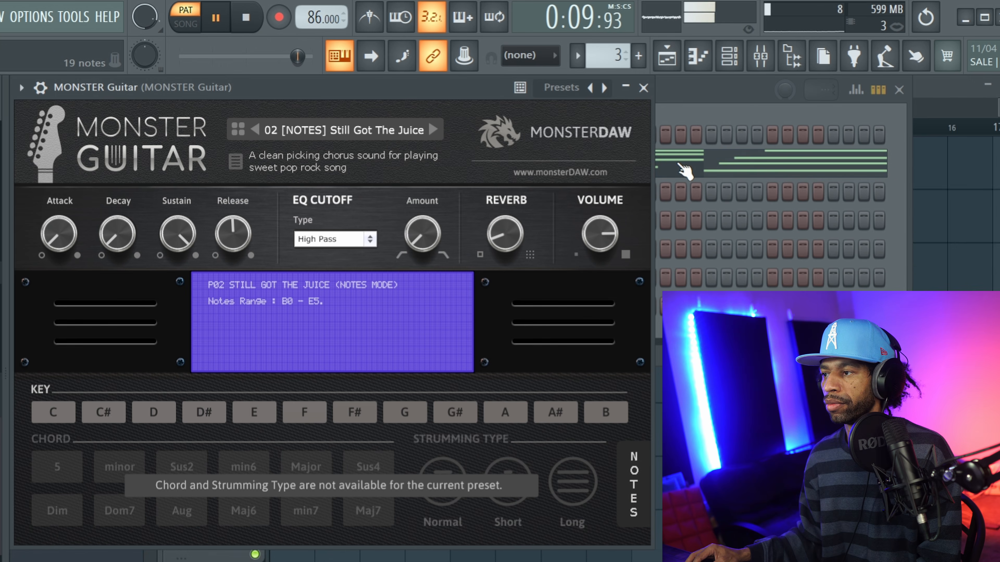
# - Audition all MONSTER Guitar notes of pattern 3 one and two octaves lower in the piano roll, and restore their original pitch
pyautogui.click(669, 157)
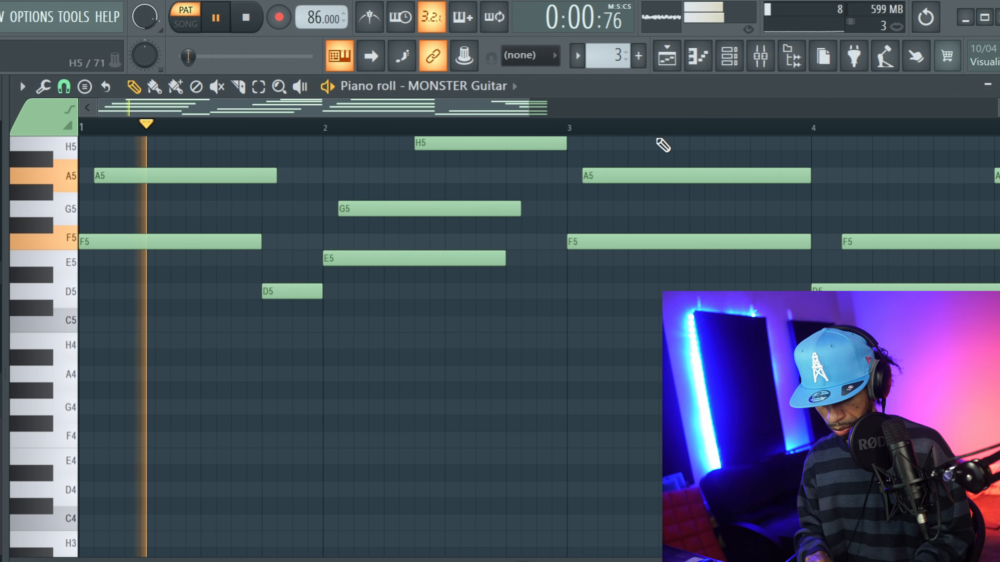
pyautogui.hotkey('ctrl', 'a')
pyautogui.hotkey('ctrl', 'Down')
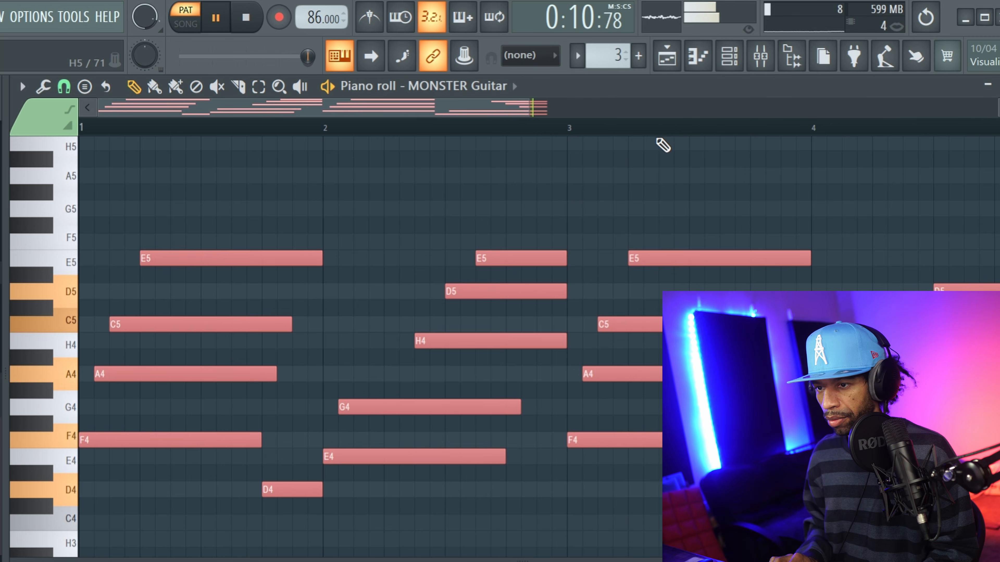
pyautogui.hotkey('ctrl', 'Down')
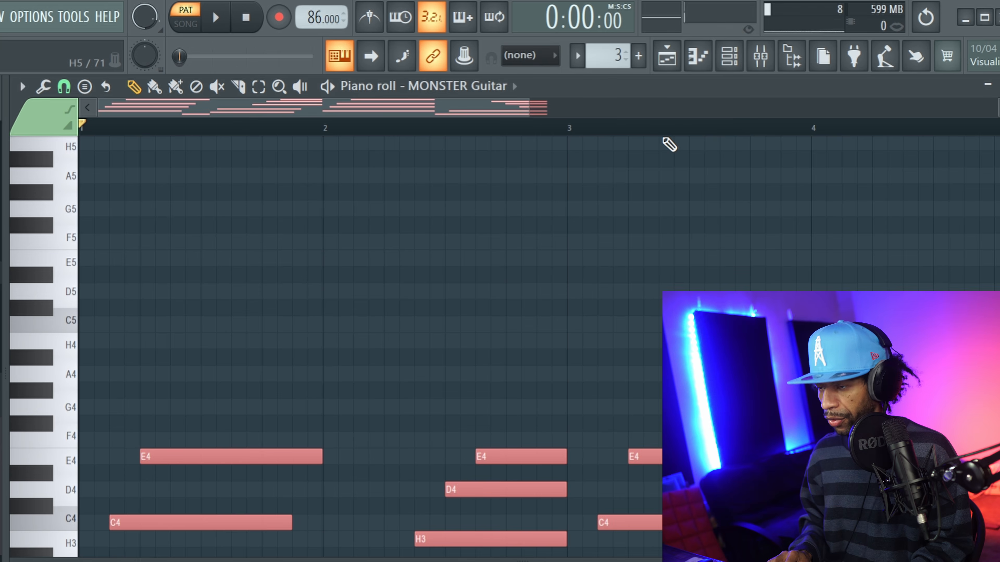
pyautogui.hotkey('ctrl', 'Up')
pyautogui.hotkey('ctrl', 'Up')
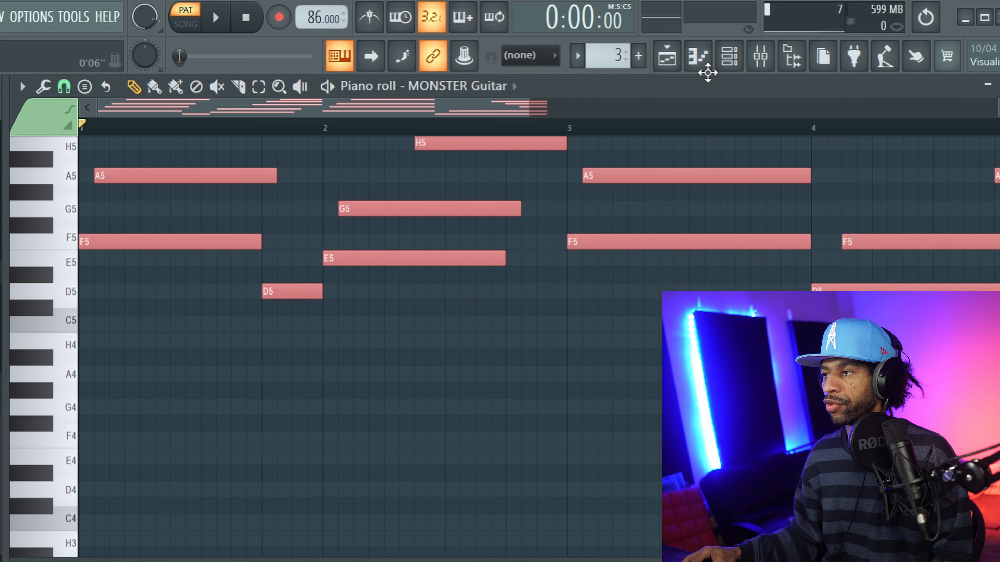
# - Reopen the MONSTER Guitar plugin and set its EQ cutoff to Low Pass with the amount at about two thirds
pyautogui.click(729, 57)
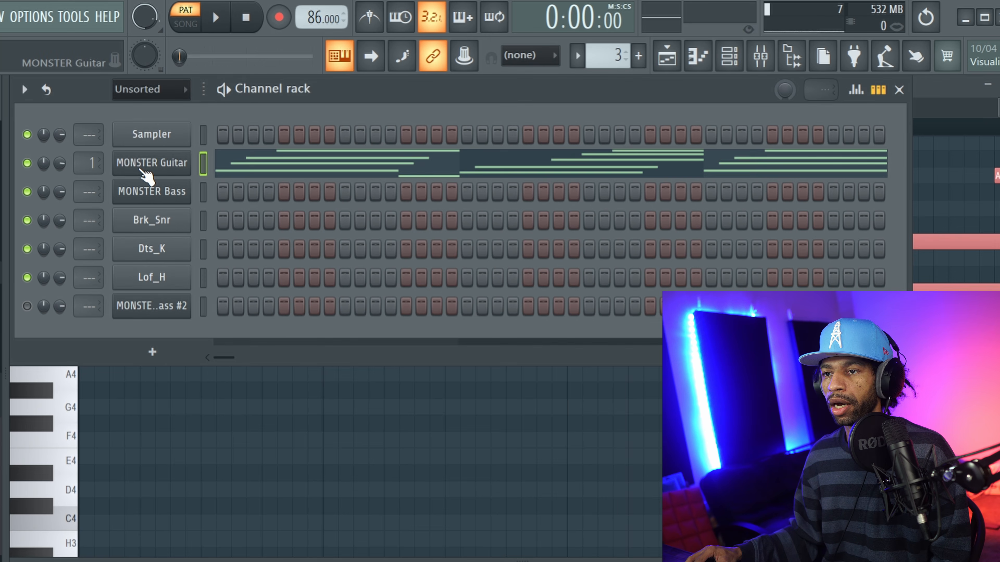
pyautogui.click(146, 163)
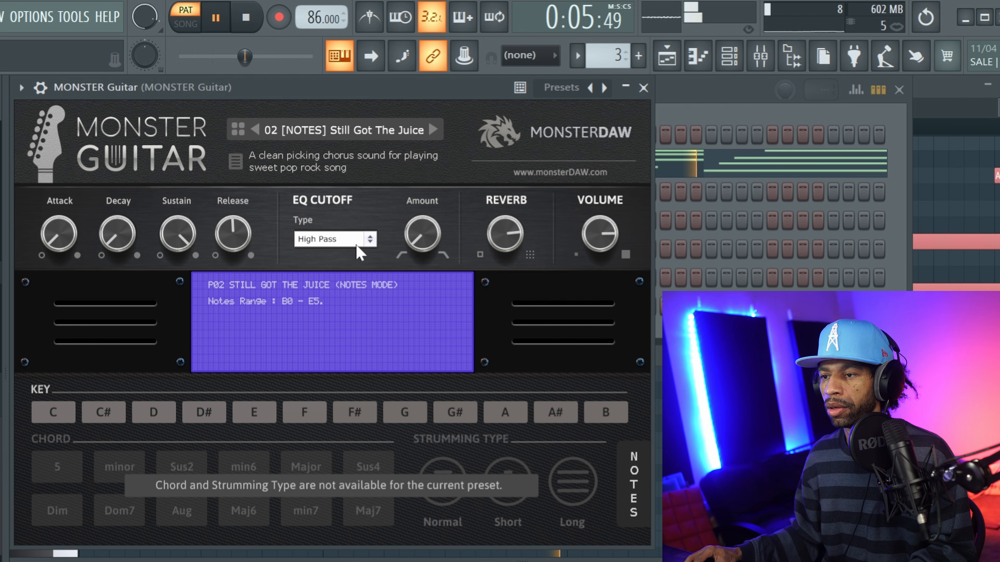
pyautogui.click(368, 239)
pyautogui.click(337, 271)
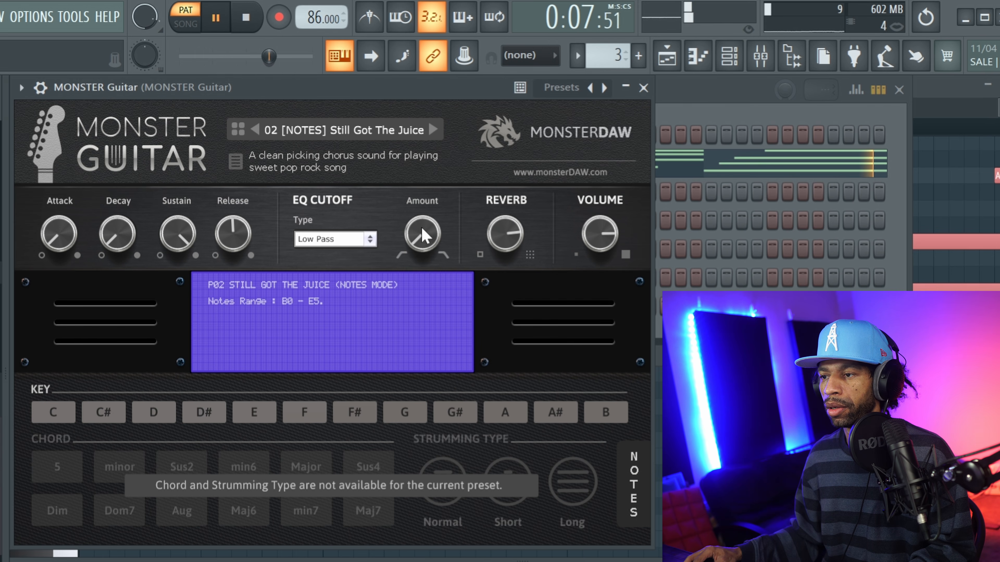
pyautogui.moveTo(422, 233); pyautogui.dragTo(443, 171)
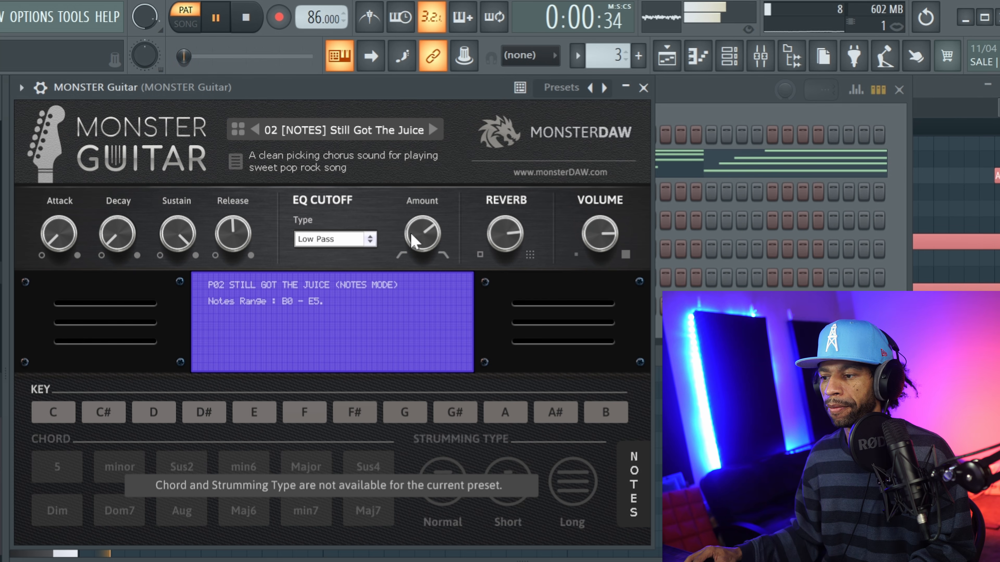
# - Switch the EQ cutoff to High Pass, lower its amount to slightly below halfway, and stop playback
pyautogui.click(314, 240)
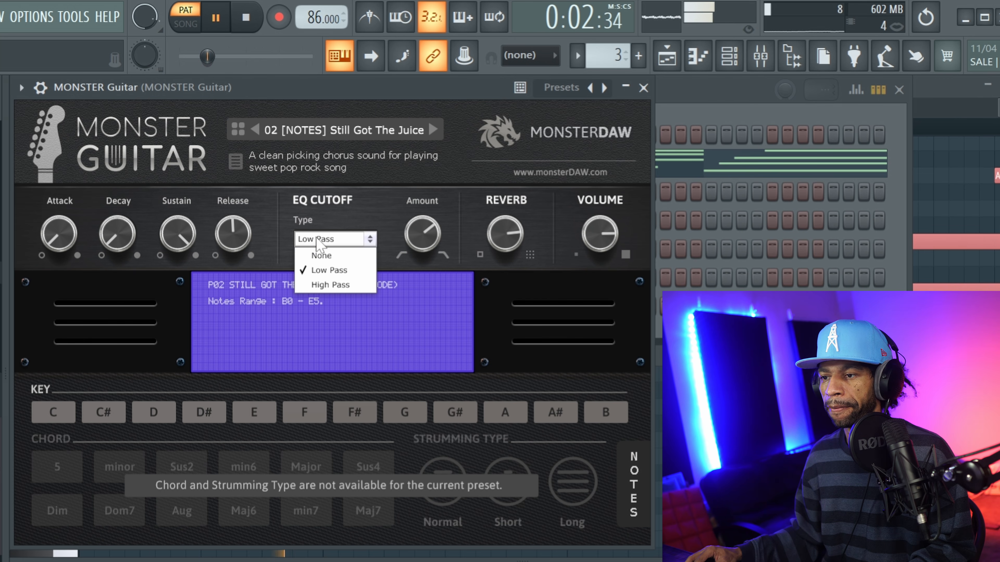
pyautogui.click(346, 285)
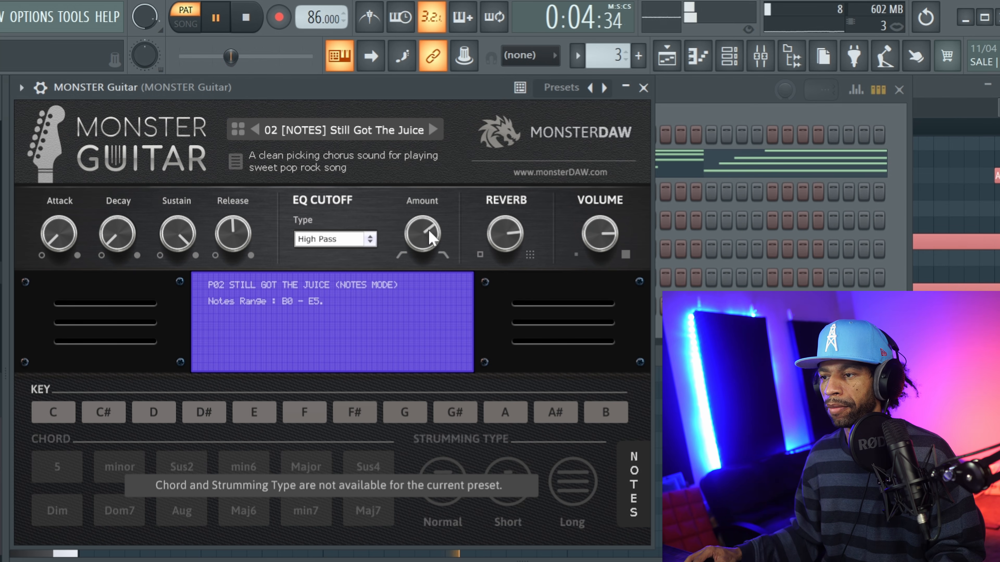
pyautogui.moveTo(419, 266); pyautogui.dragTo(410, 283)
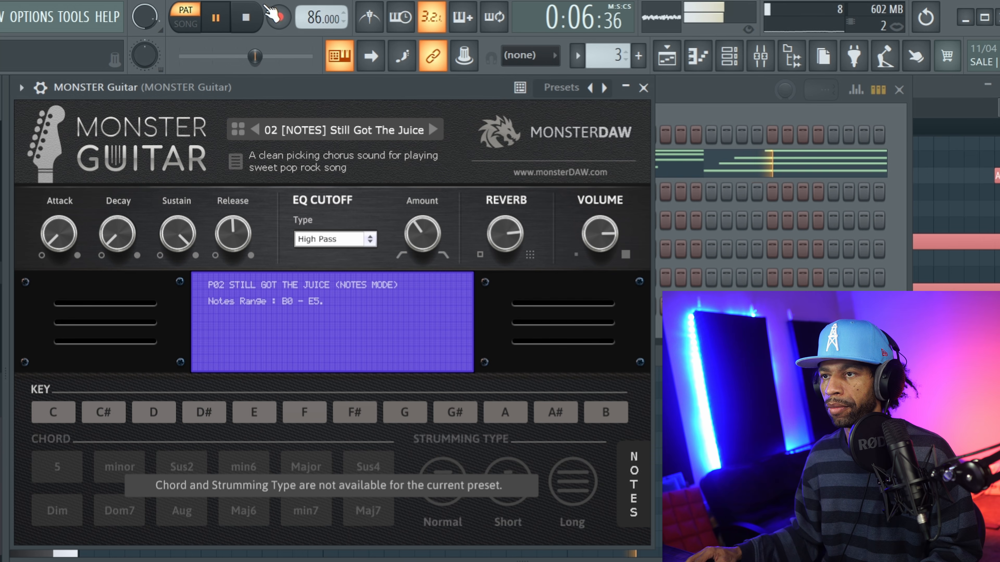
pyautogui.click(245, 21)
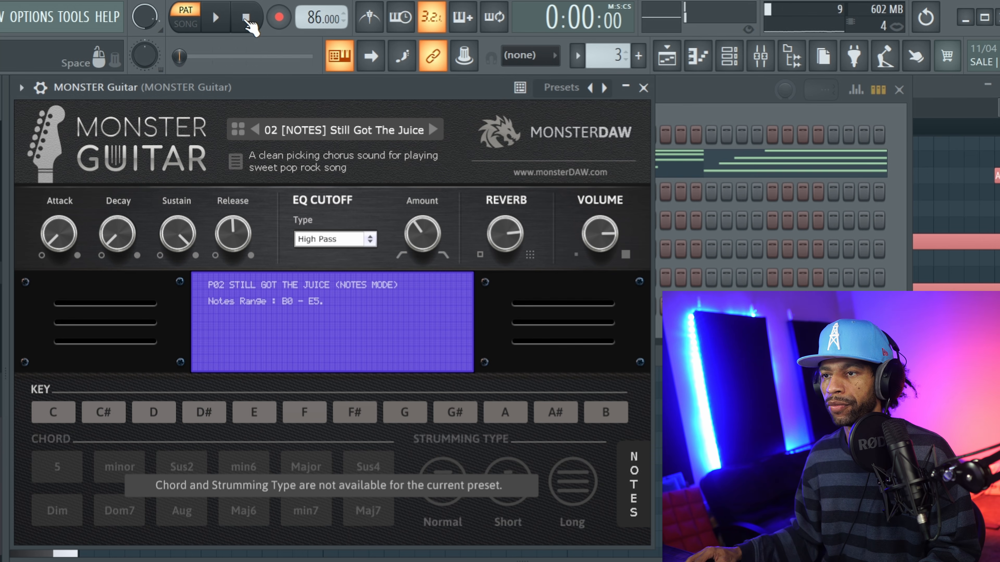
# - Load the 04 [NOTES] 12-String Shine preset and play pattern 3 with it
pyautogui.click(338, 129)
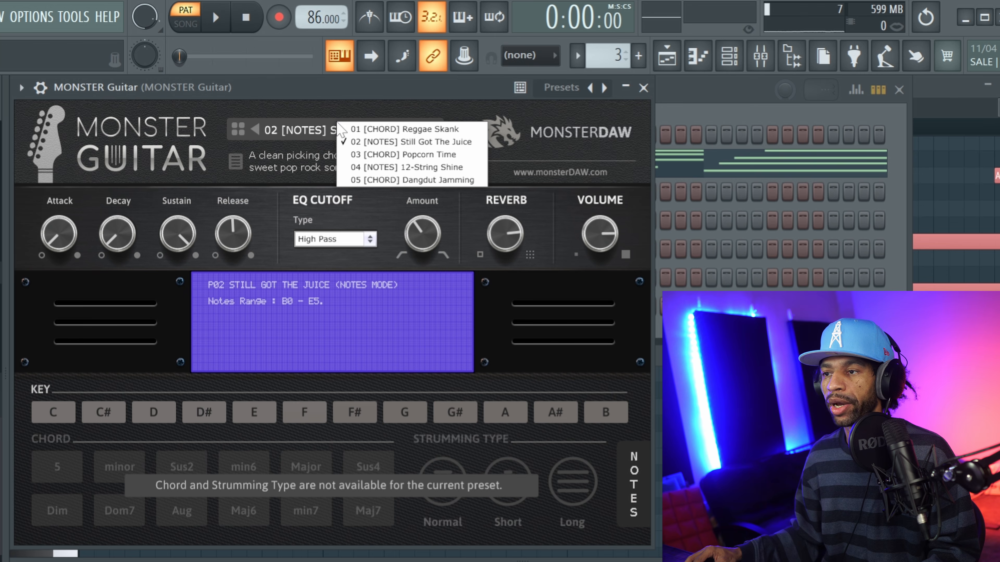
pyautogui.click(360, 165)
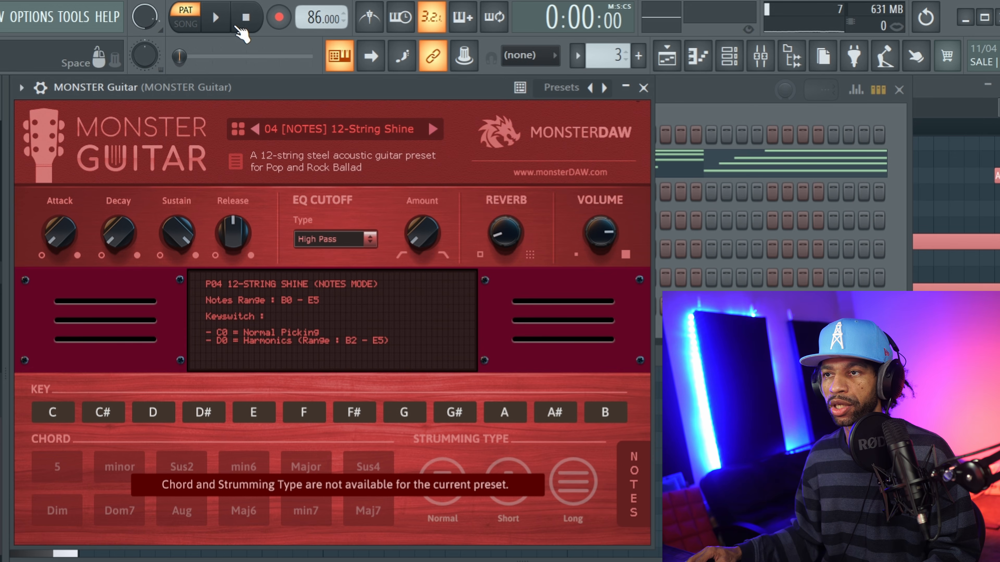
pyautogui.click(216, 19)
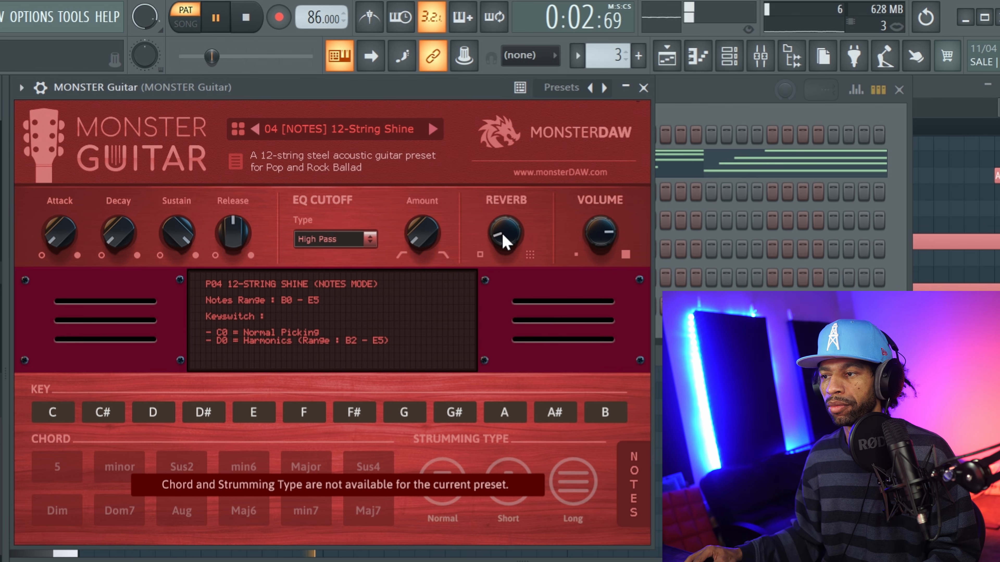
# - Raise the reverb of the 12-String Shine preset well past halfway while the pattern plays
pyautogui.scroll(3, 504, 236)
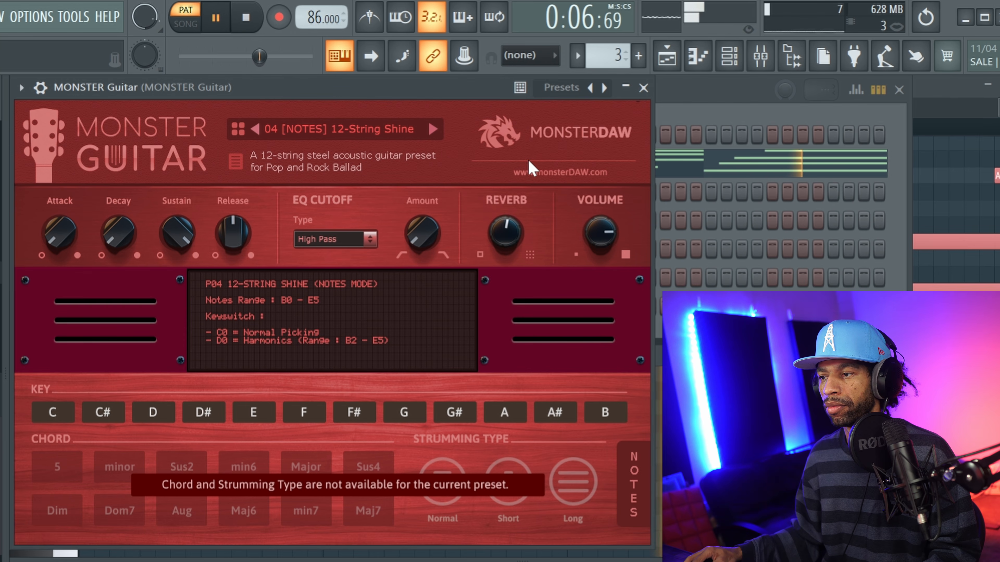
pyautogui.scroll(3, 506, 230)
pyautogui.scroll(3, 508, 231)
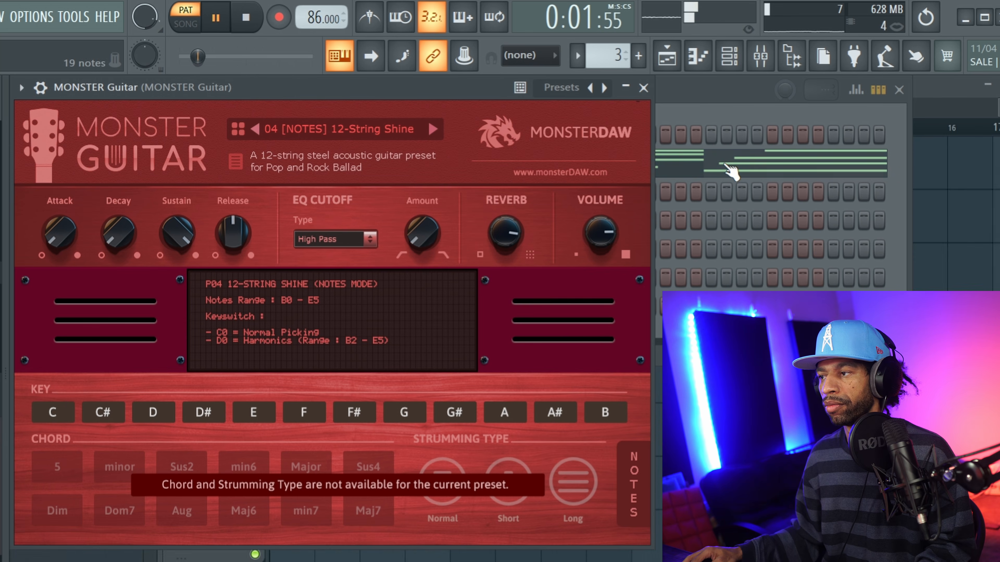
# - Transpose all selected MONSTER Guitar notes of pattern 3 down two octaves in the piano roll
pyautogui.click(730, 160)
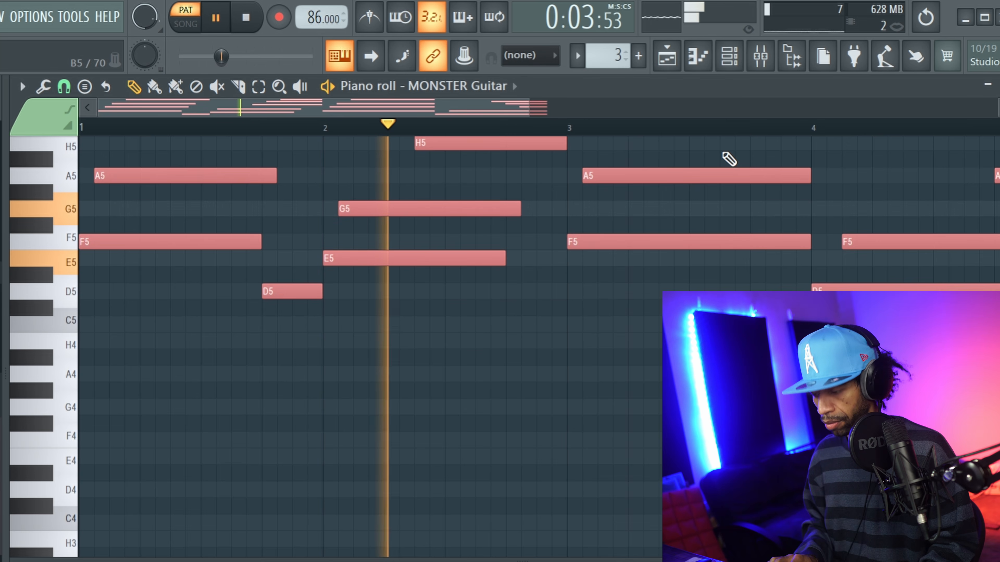
pyautogui.hotkey('ctrl', 'Down')
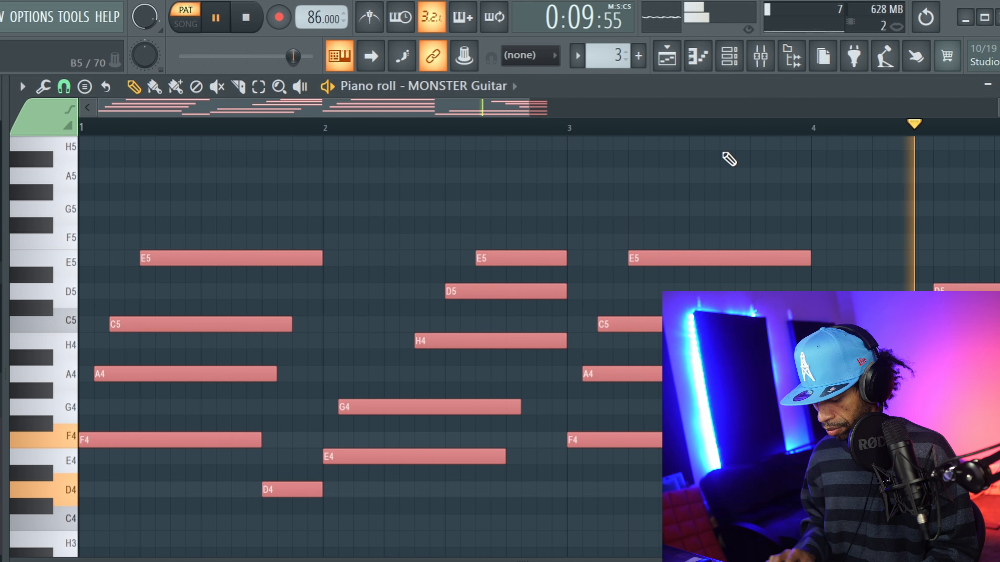
pyautogui.hotkey('ctrl', 'Down')
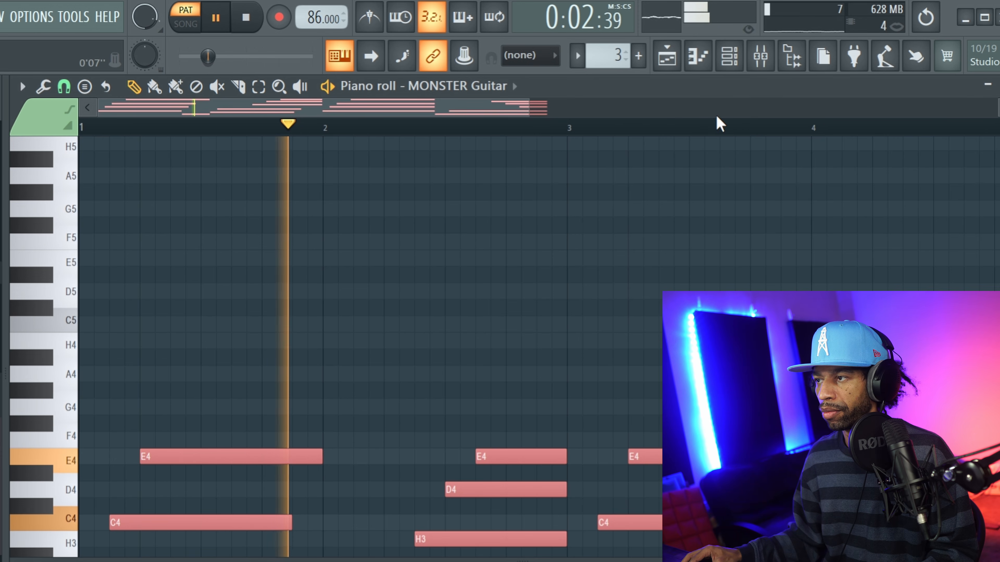
# - Reopen the MONSTER Guitar plugin, and set both the reverb and the High Pass cutoff amount slightly below halfway
pyautogui.click(729, 58)
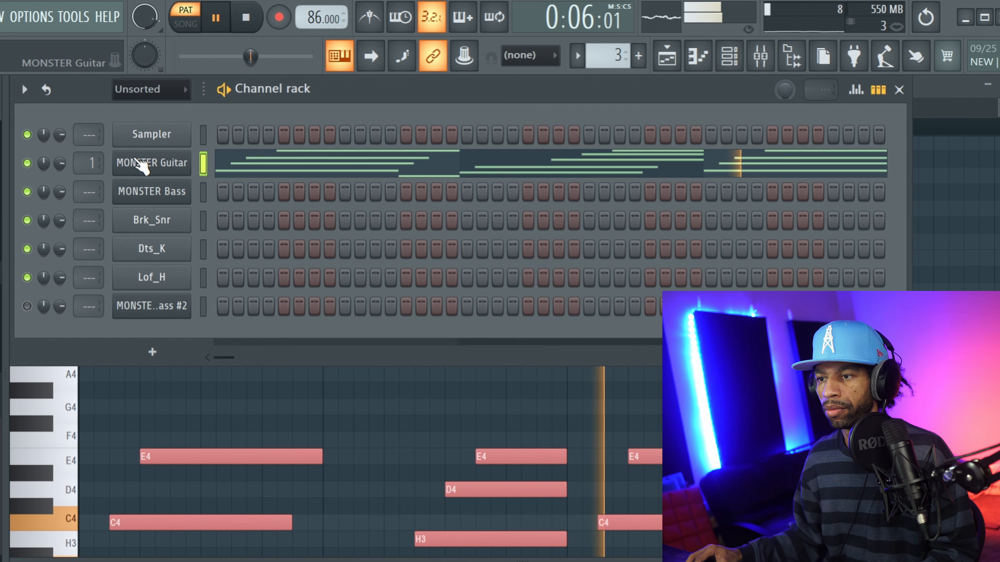
pyautogui.click(139, 163)
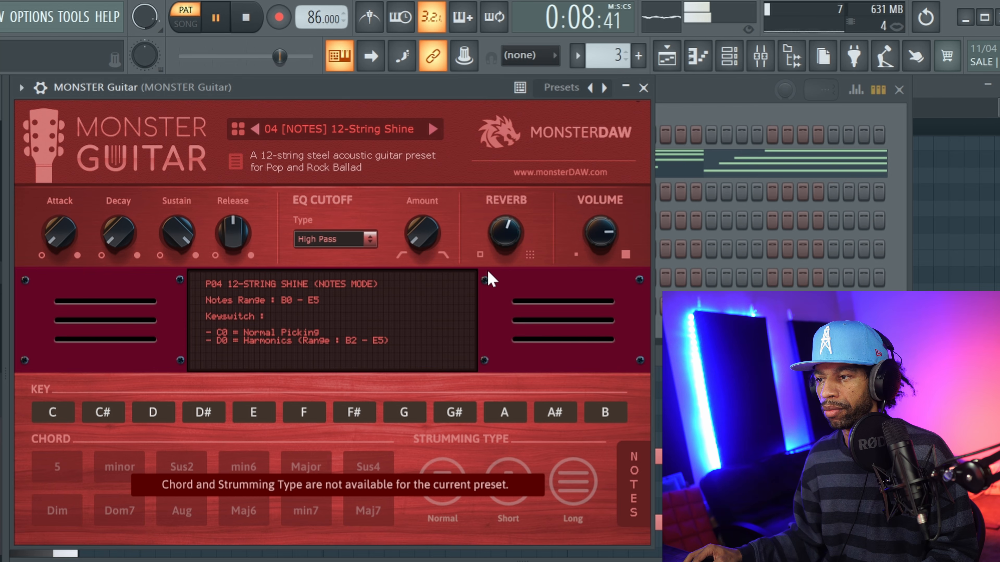
pyautogui.moveTo(499, 230); pyautogui.dragTo(498, 232)
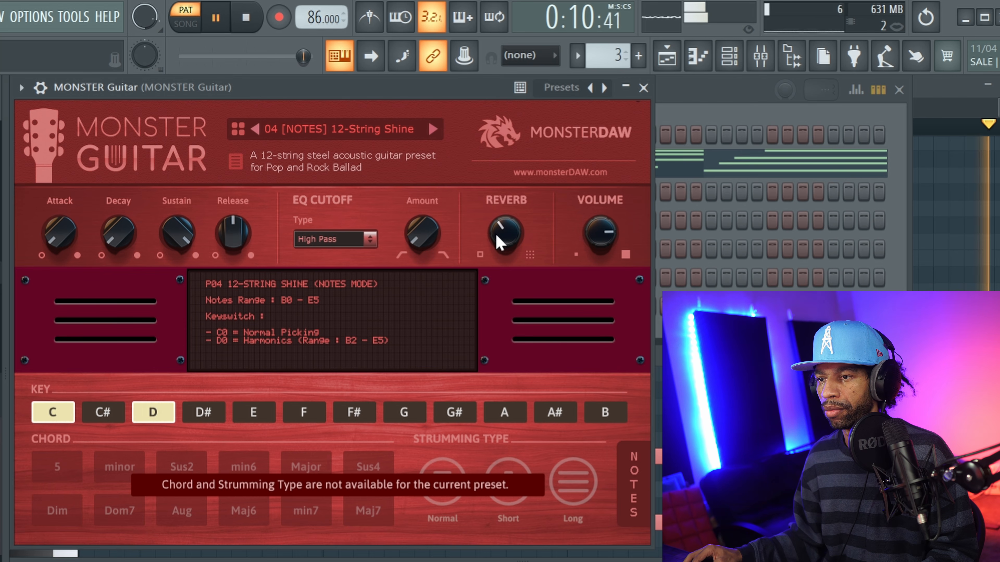
pyautogui.moveTo(421, 233); pyautogui.dragTo(421, 193)
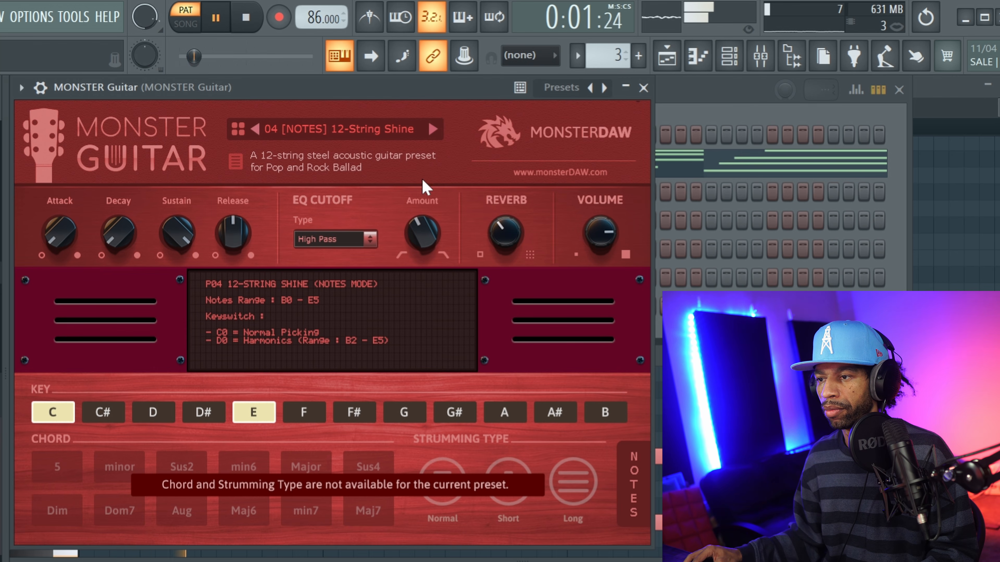
# - Switch the EQ cutoff to Low Pass with its amount at about two thirds, and stop playback
pyautogui.click(349, 239)
pyautogui.click(326, 271)
pyautogui.moveTo(408, 223)
pyautogui.mouseDown()
pyautogui.moveTo(430, 212)
pyautogui.moveTo(419, 230)
pyautogui.mouseUp()
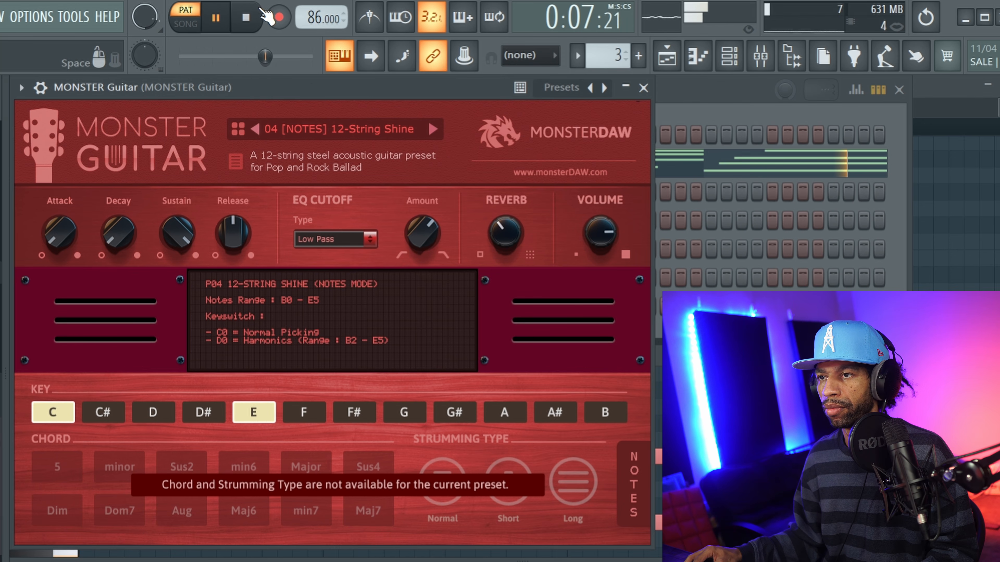
pyautogui.click(247, 18)
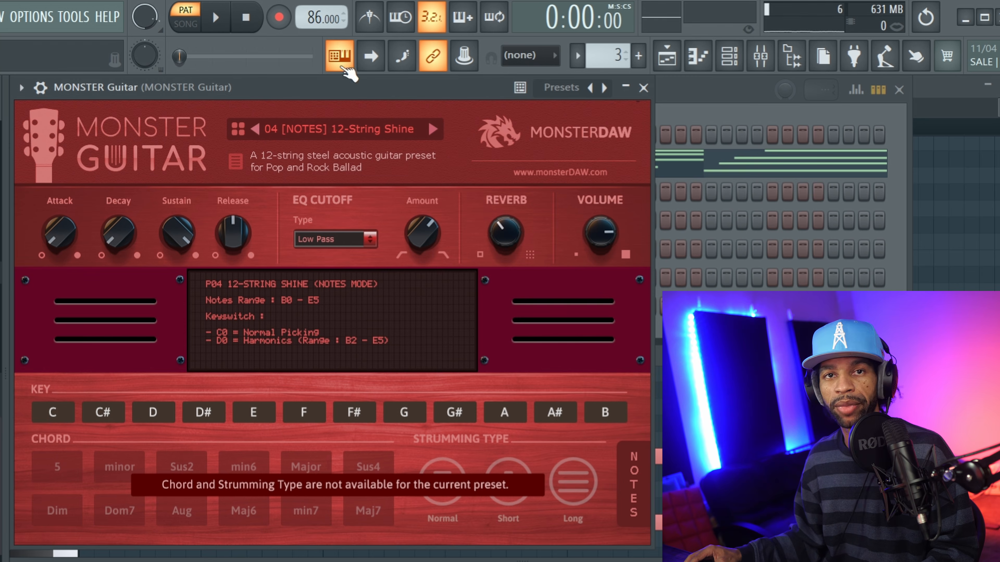
# - Load the 05 [CHORD] Dangdut Jamming preset
pyautogui.click(372, 126)
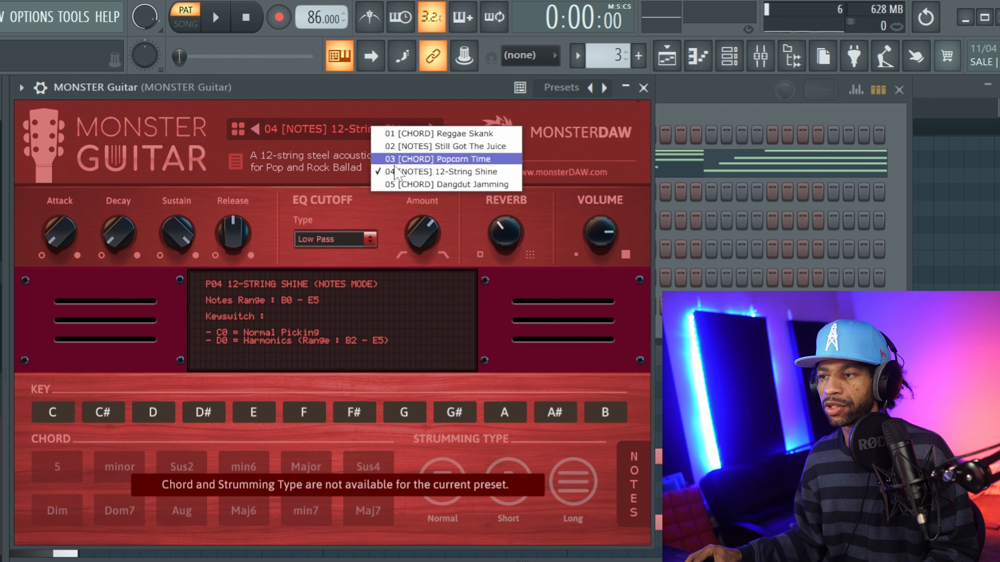
pyautogui.click(397, 181)
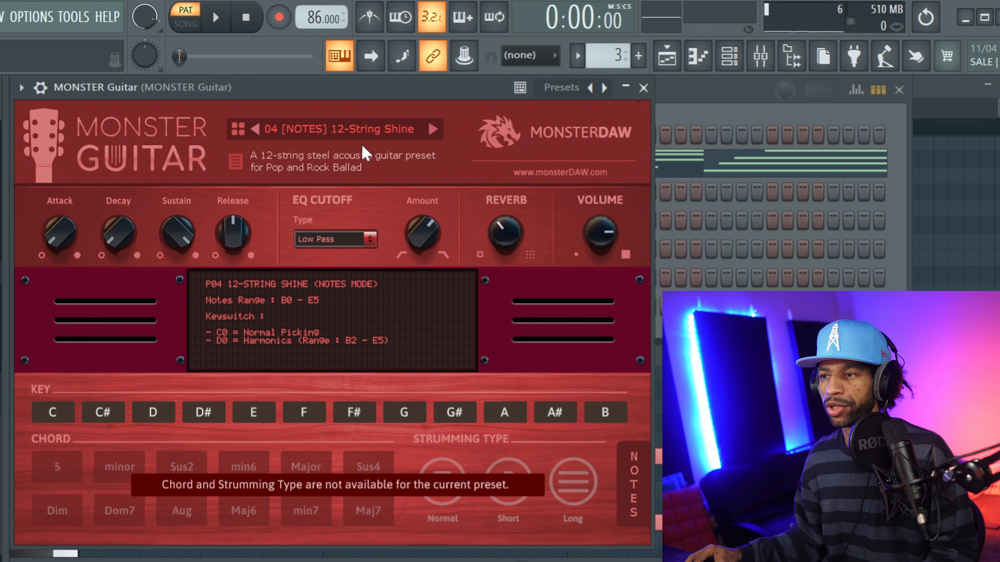